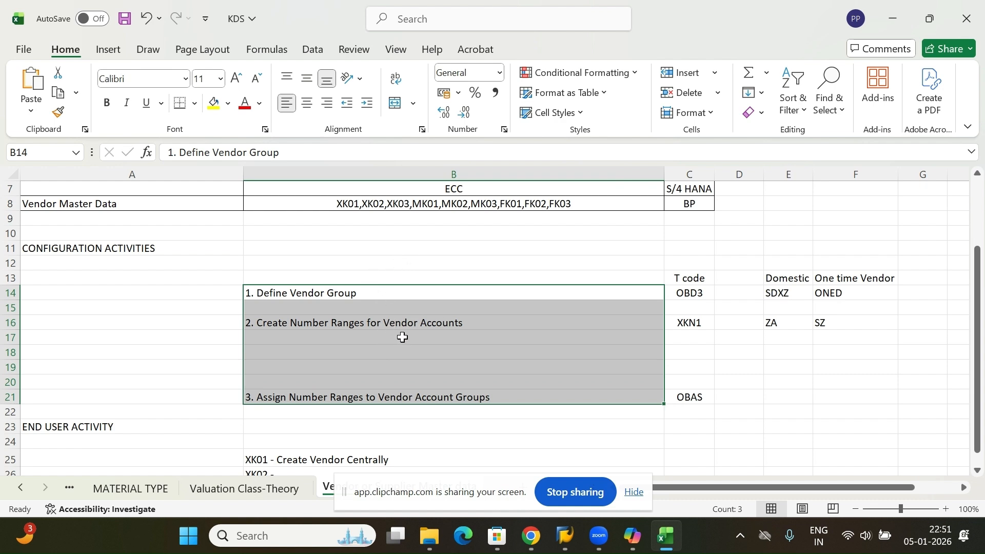
# Review the configuration activities and end user activity sections of the vendor master sheet.
pyautogui.click(365, 370)
pyautogui.scroll(-1, 305, 334)
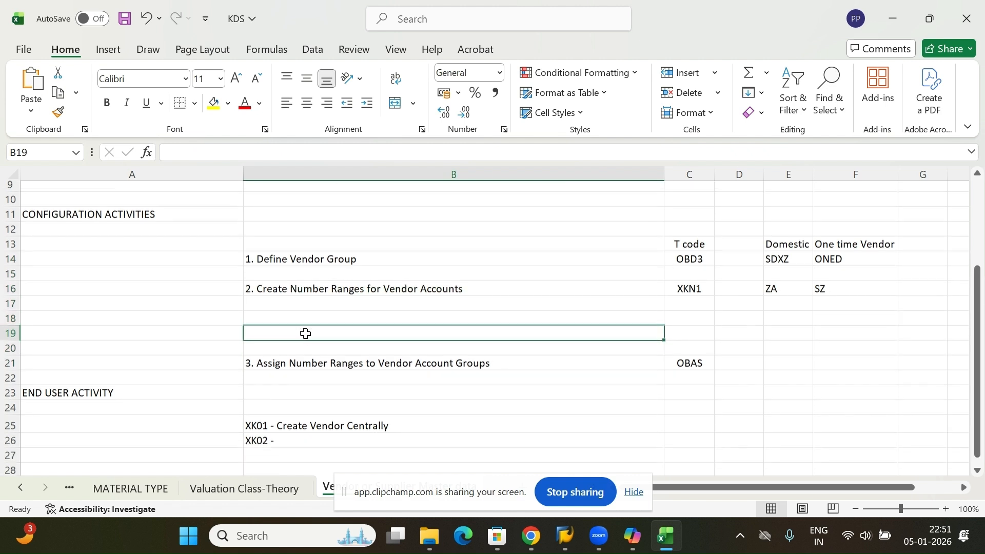
pyautogui.click(310, 414)
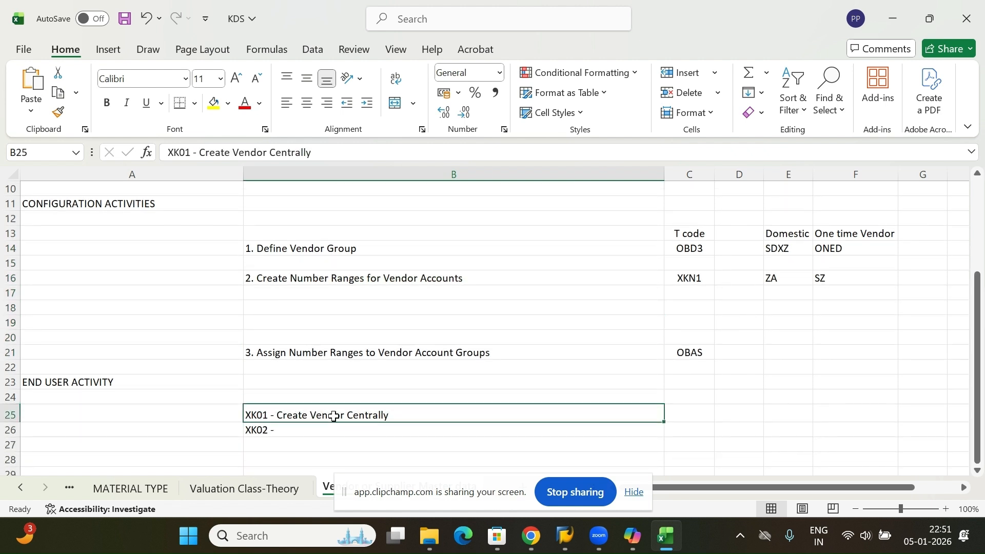
pyautogui.scroll(3, 334, 416)
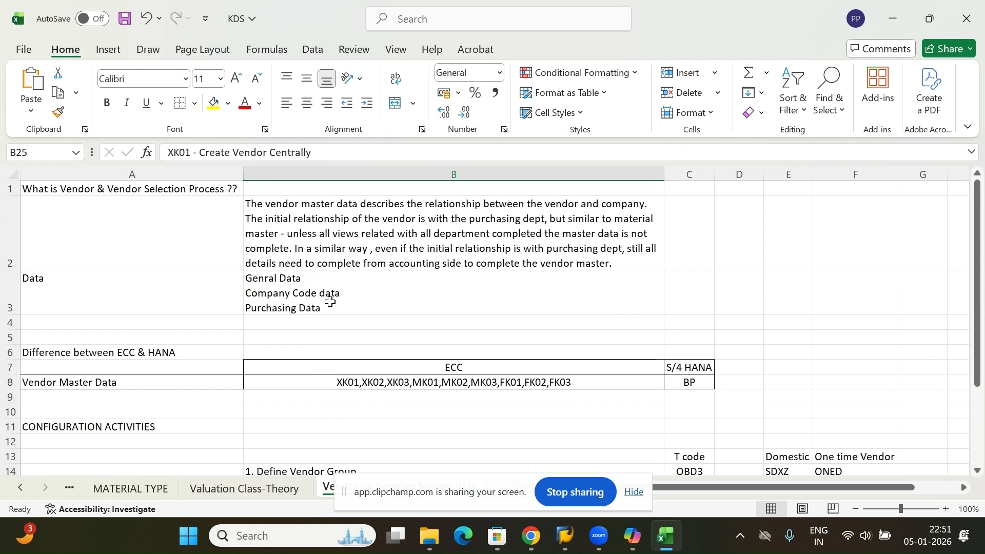
pyautogui.scroll(-2, 320, 319)
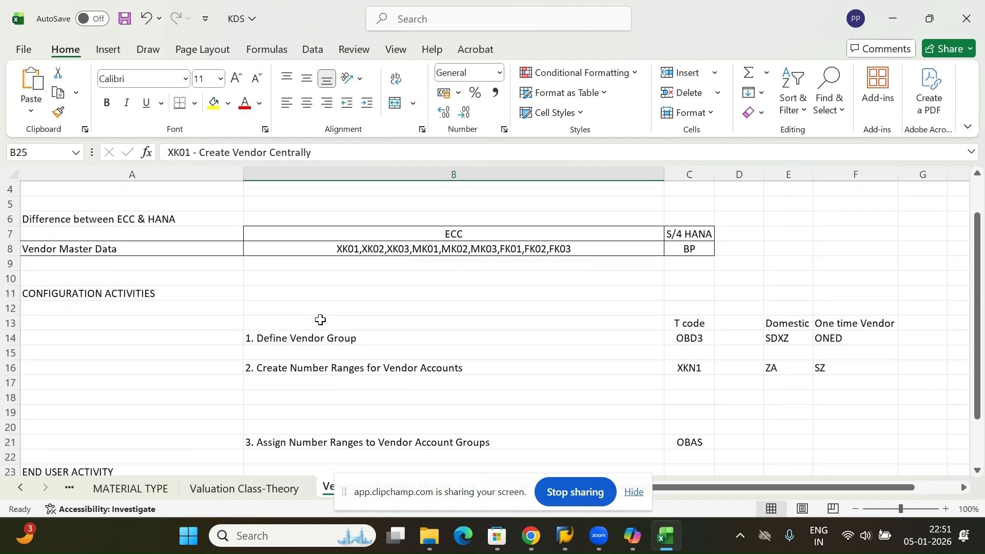
pyautogui.scroll(2, 319, 319)
pyautogui.scroll(-2, 322, 314)
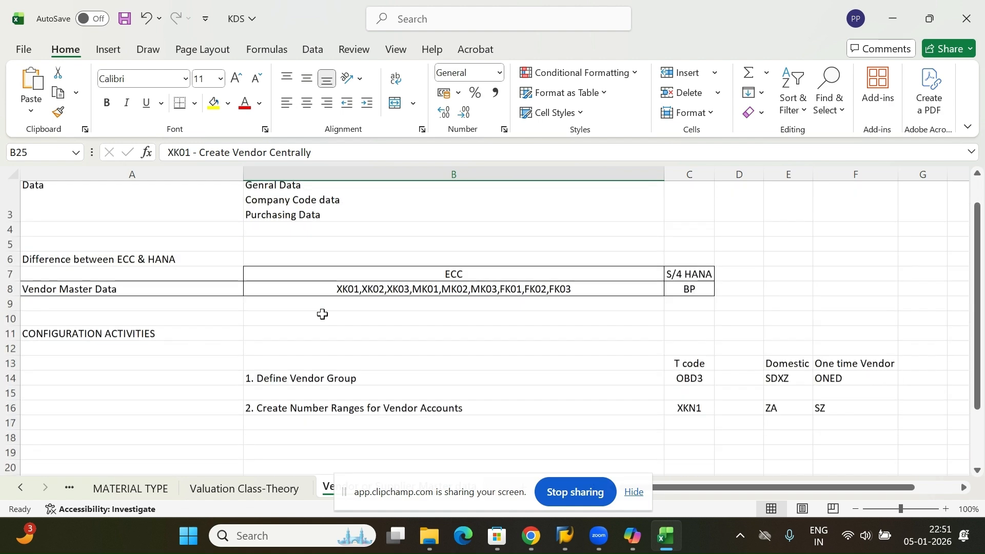
pyautogui.scroll(-1, 295, 445)
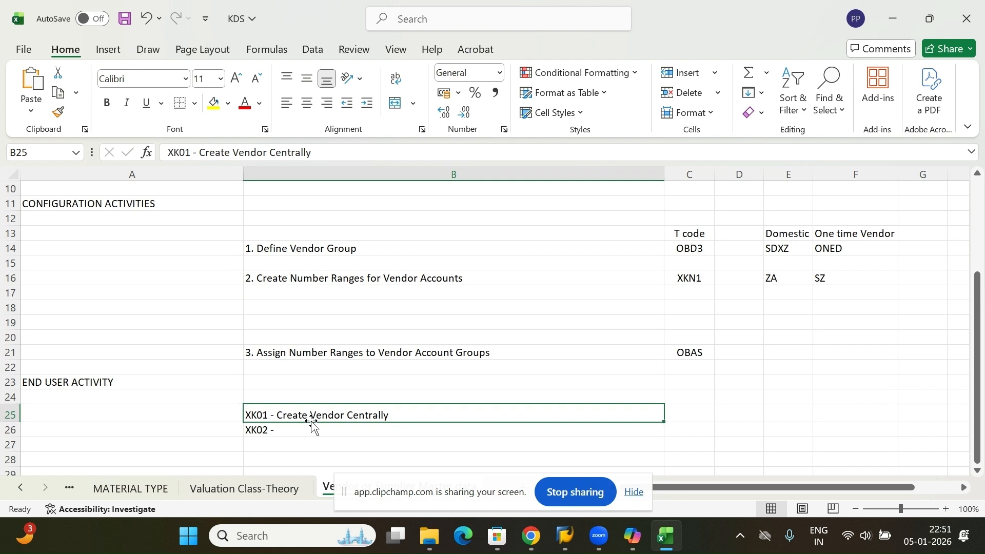
# Complete cell B26 as 'XK02 - Change' and start cell B27 with 'XK03 -'.
pyautogui.doubleClick(291, 434)
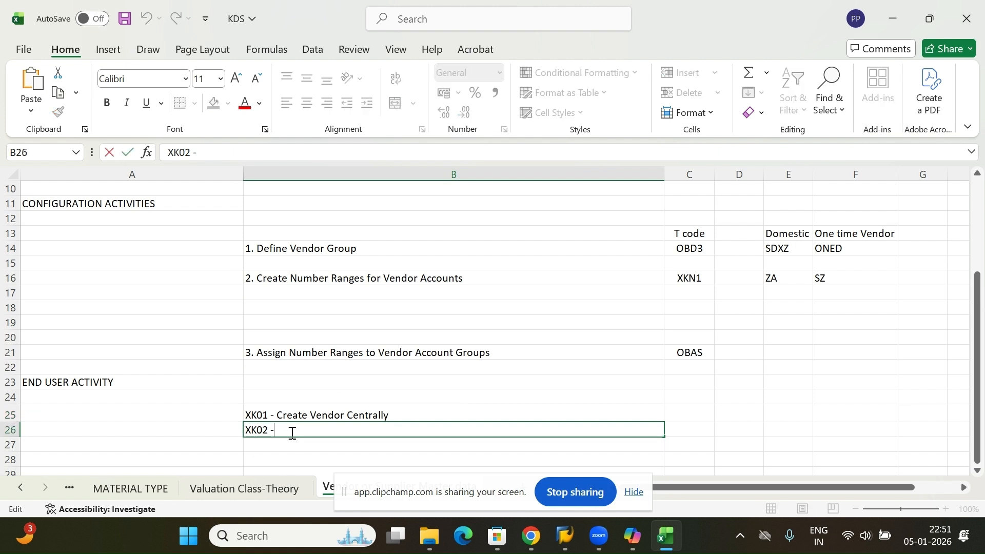
pyautogui.write('Change')
pyautogui.press('Return')
pyautogui.write('Xk0')
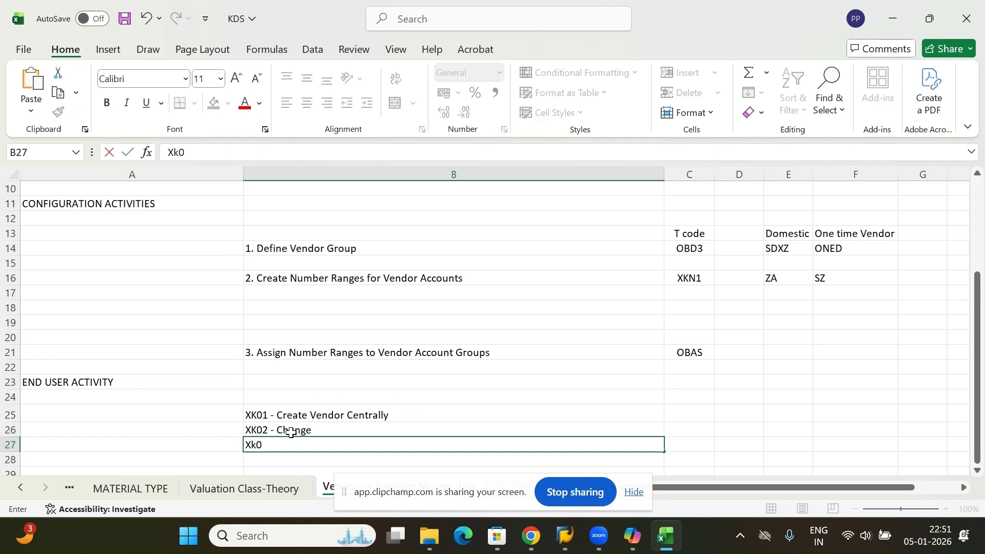
pyautogui.press('BackSpace')
pyautogui.press('BackSpace')
pyautogui.write('K03 -')
pyautogui.scroll(-1, 458, 335)
# Switch to SAP and restart transaction XK01 to create a vendor.
pyautogui.click(623, 501)
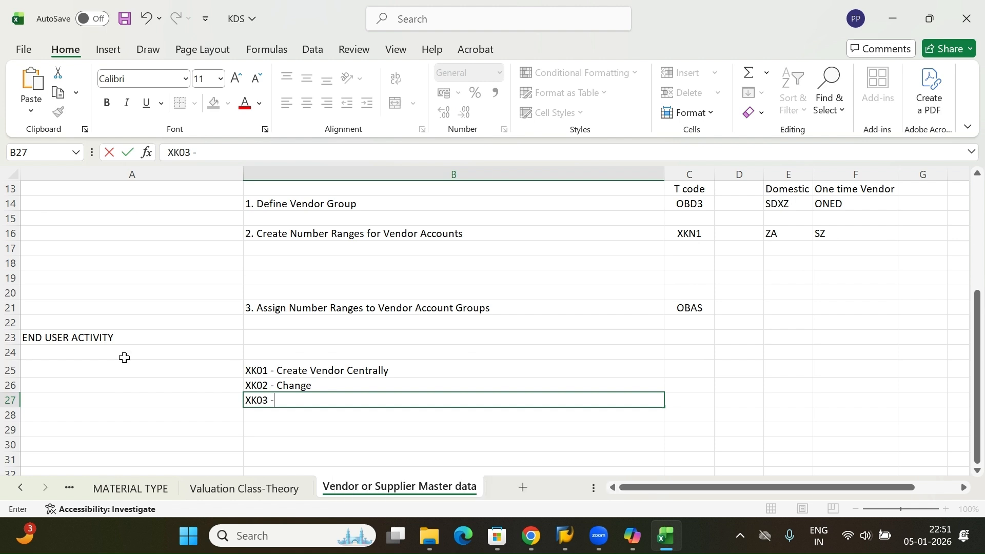
pyautogui.click(570, 548)
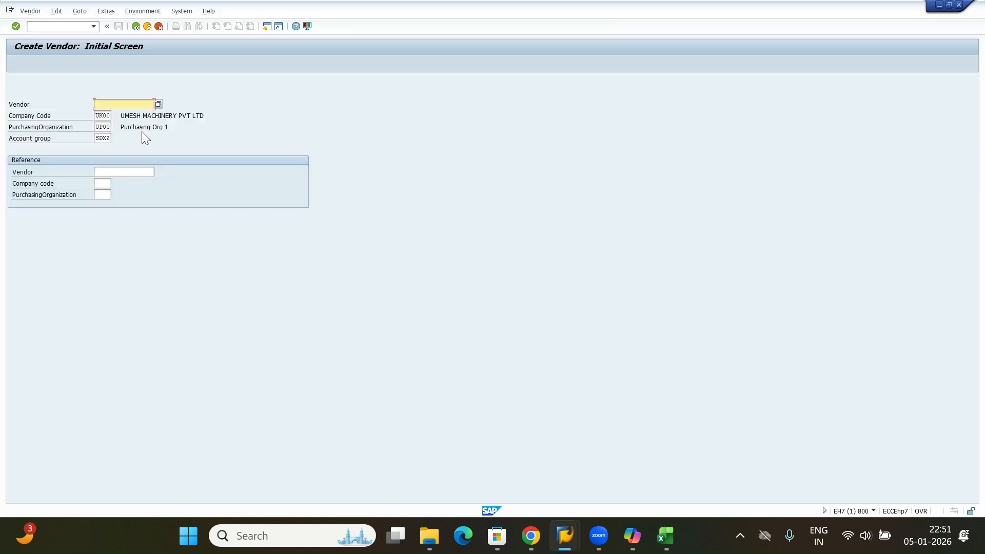
pyautogui.click(147, 27)
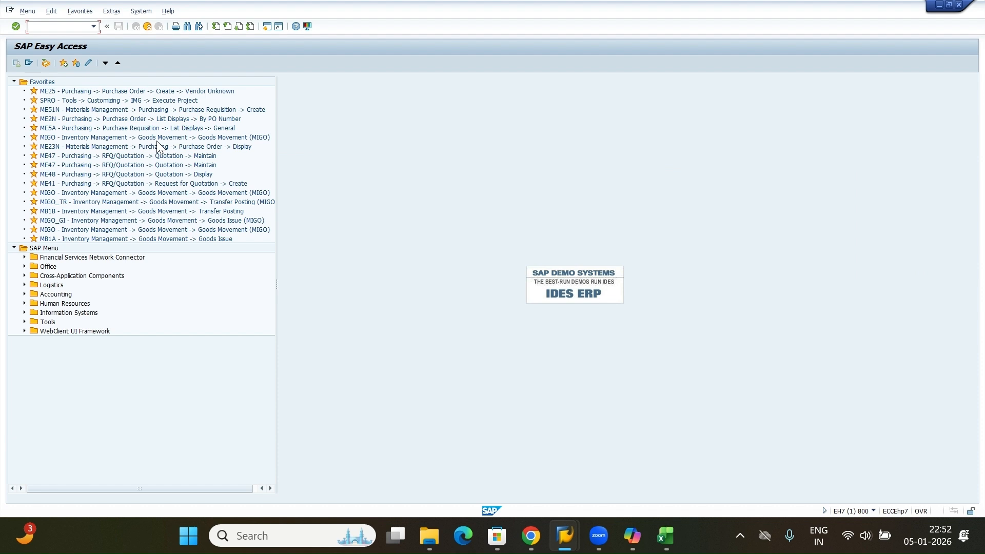
pyautogui.write('xk01')
pyautogui.press('Return')
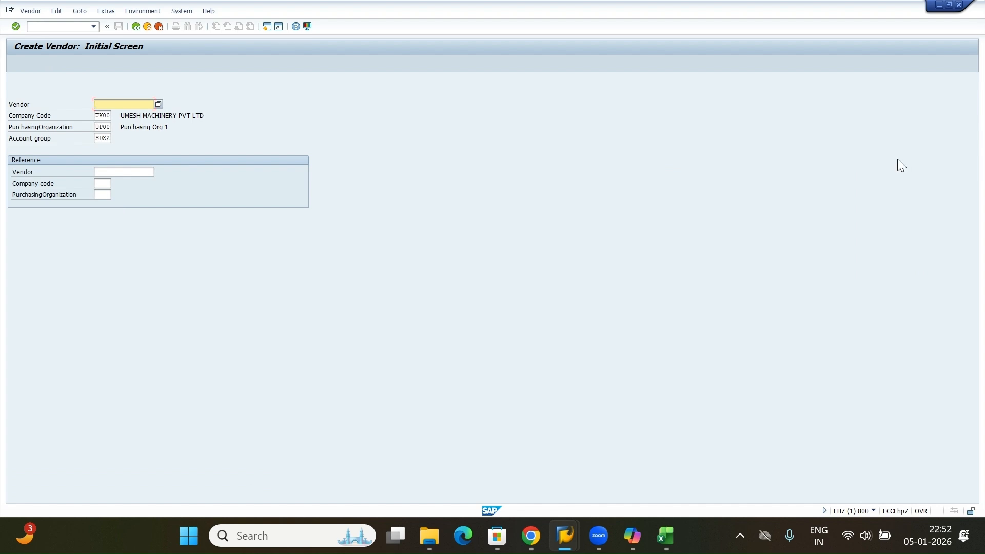
# Check the account group on the initial screen against the domestic vendor group listed in the sheet.
pyautogui.doubleClick(101, 115)
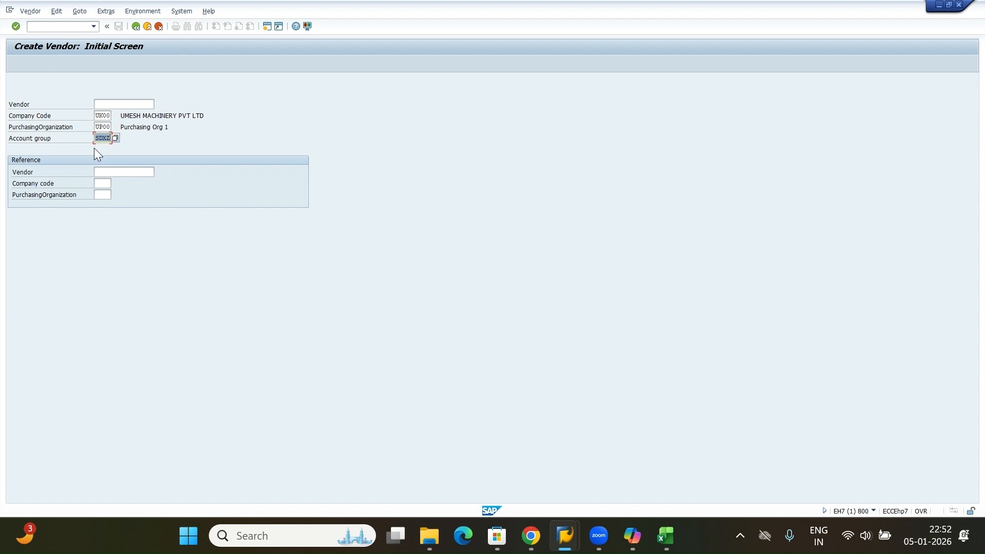
pyautogui.click(667, 543)
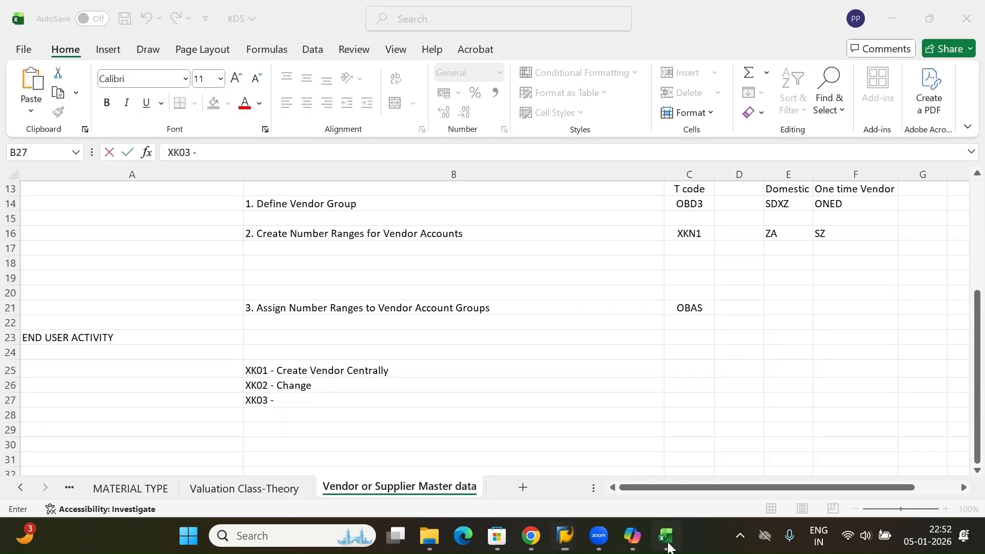
pyautogui.click(778, 208)
pyautogui.moveTo(786, 189); pyautogui.dragTo(779, 204)
pyautogui.click(778, 206)
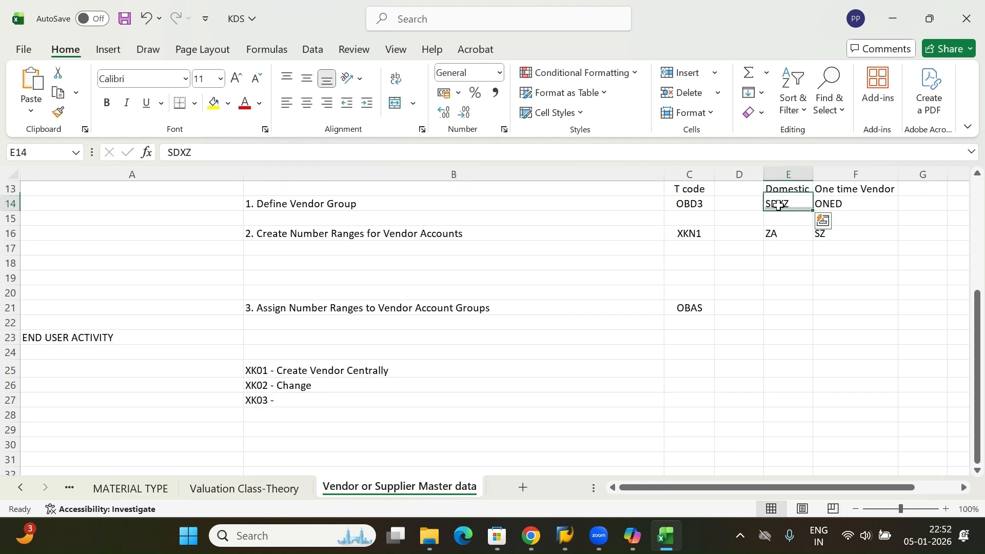
pyautogui.click(571, 544)
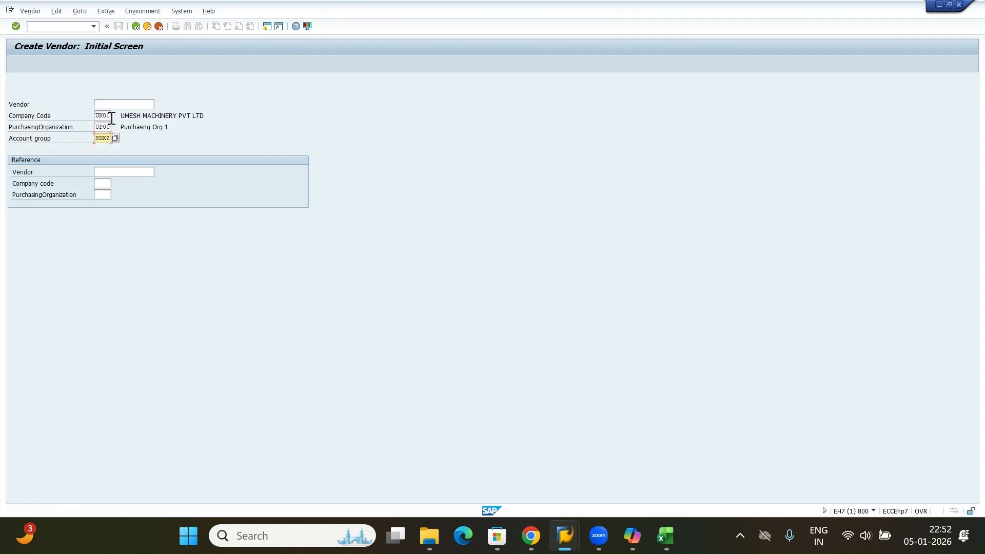
# Proceed to the address screen and set the title to Company and the name to HK PVT LTD.
pyautogui.click(107, 103)
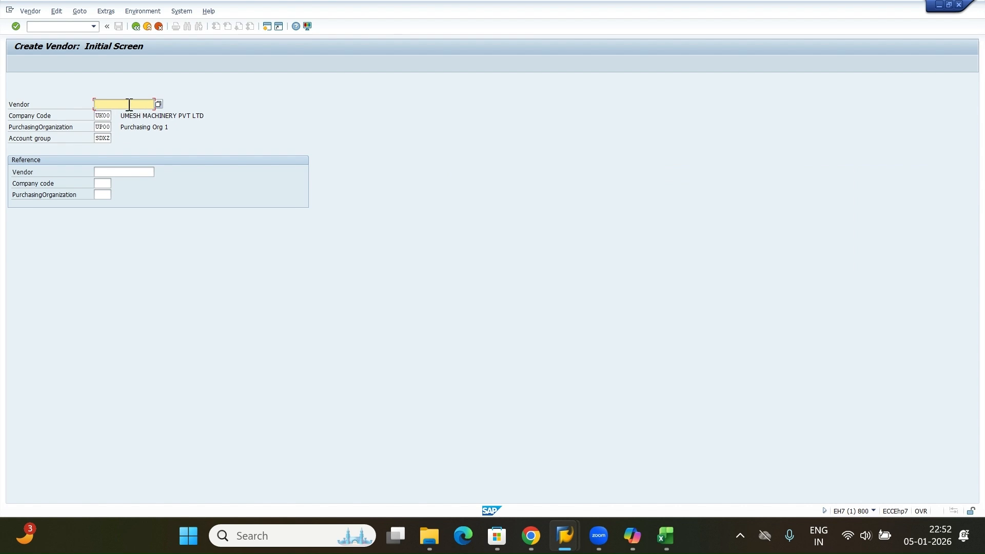
pyautogui.press('Return')
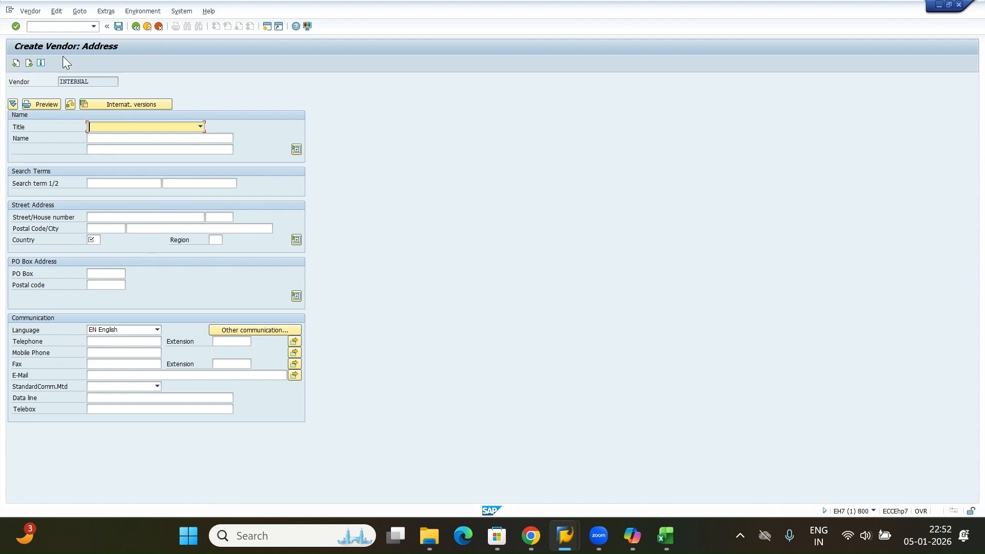
pyautogui.click(139, 126)
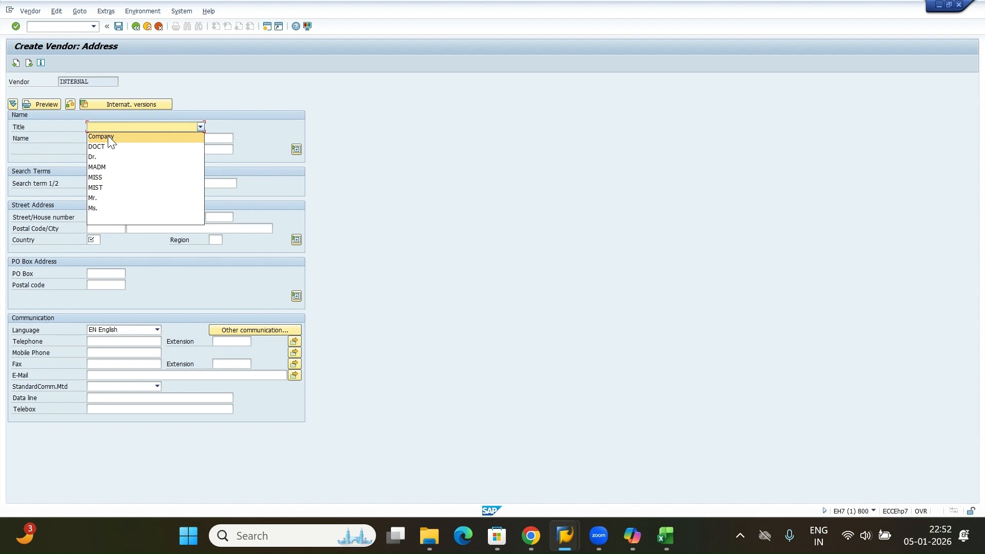
pyautogui.click(109, 137)
pyautogui.click(116, 139)
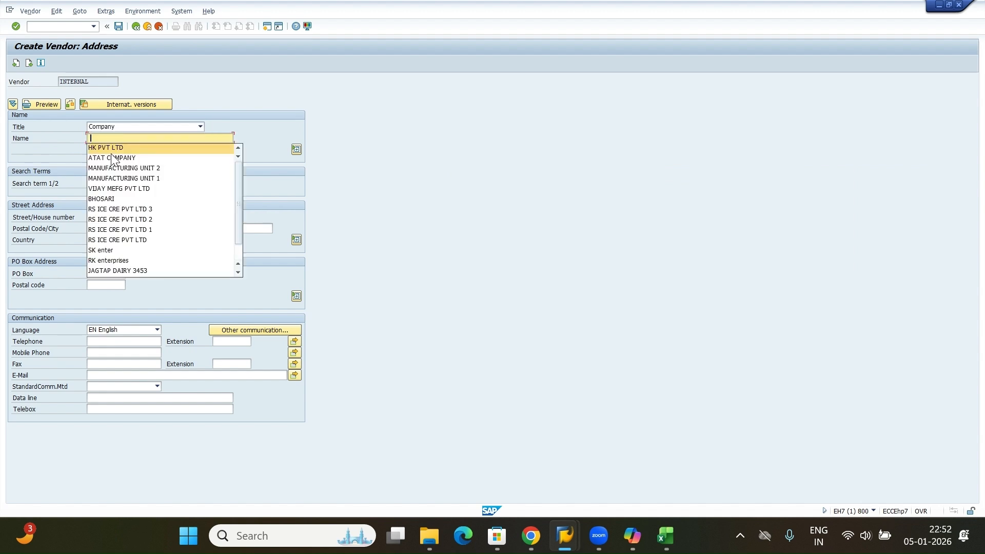
pyautogui.click(125, 147)
pyautogui.hotkey('ctrl', 'a')
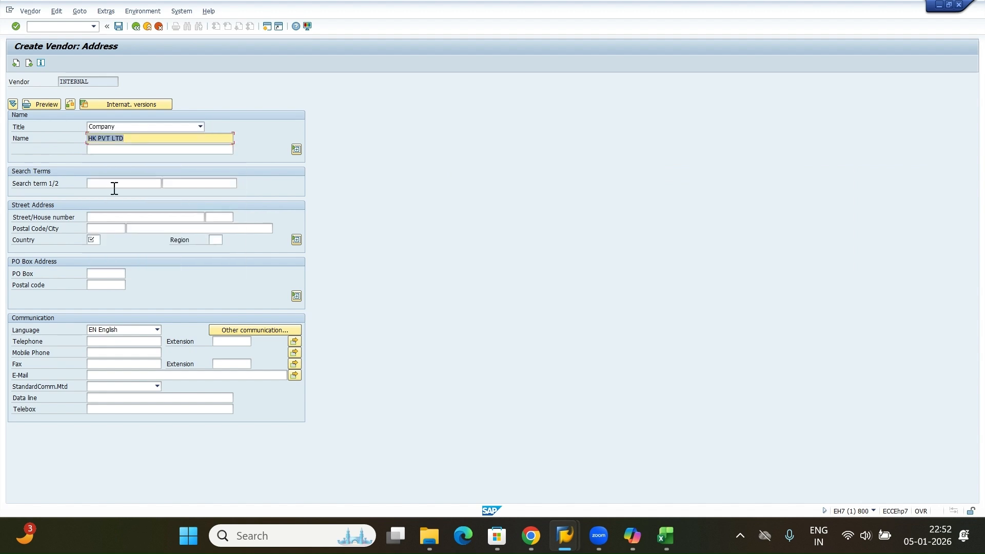
# Set the search term to HK and enter the vendor's street address.
pyautogui.click(114, 186)
pyautogui.write('HK')
pyautogui.click(108, 219)
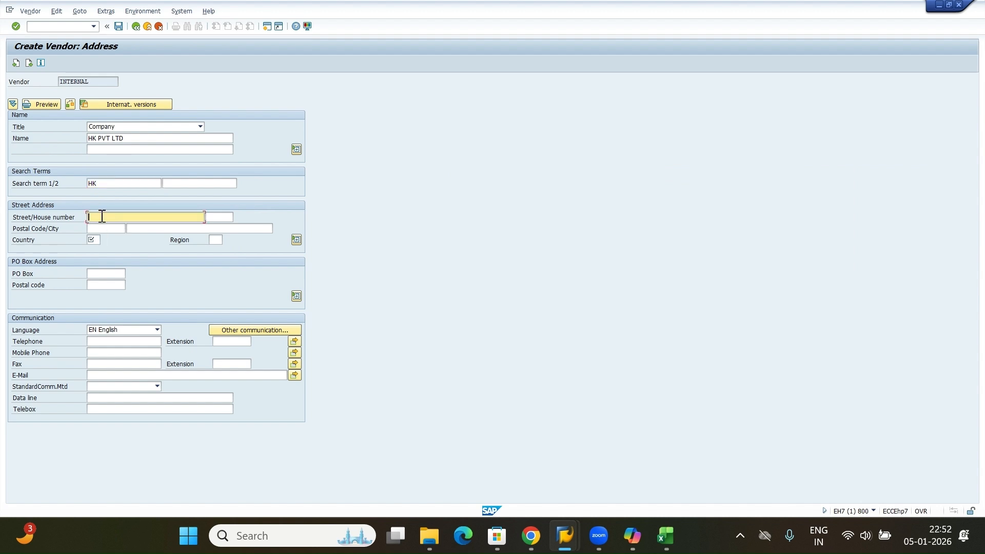
pyautogui.click(223, 216)
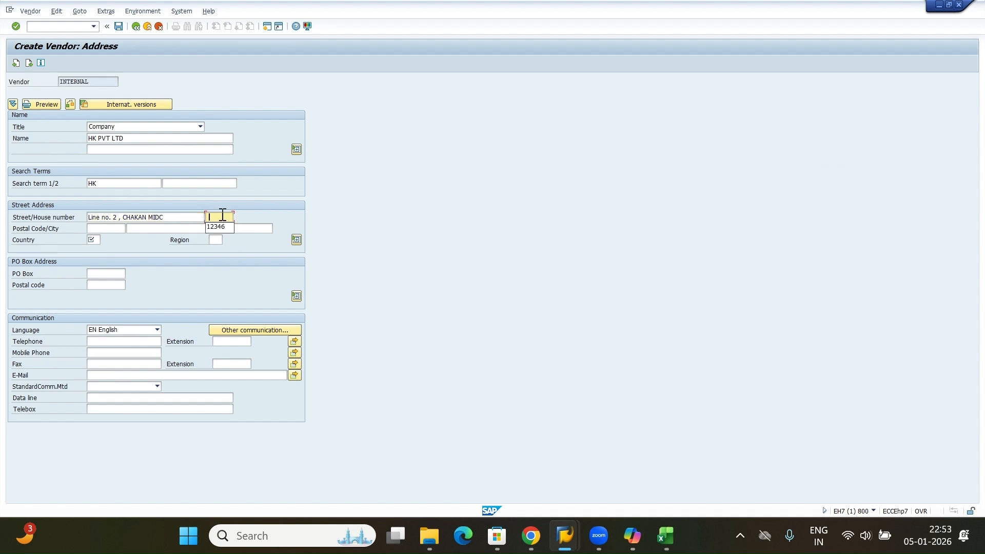
# Fill in the house number, postal code and city, and set the country to IN and region 13.
pyautogui.click(216, 227)
pyautogui.click(121, 230)
pyautogui.click(122, 240)
pyautogui.click(154, 228)
pyautogui.click(149, 238)
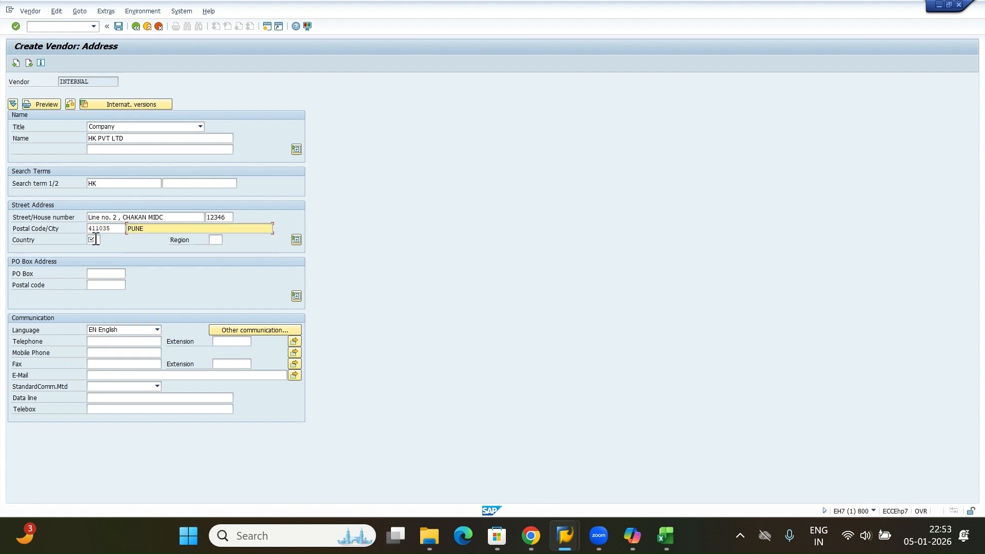
pyautogui.click(96, 240)
pyautogui.write('IN')
pyautogui.click(216, 239)
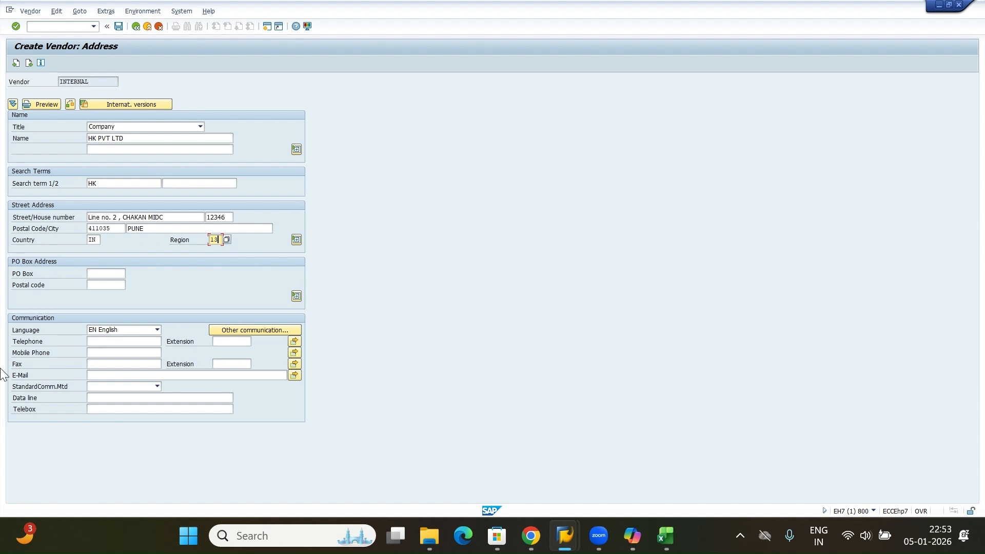
# Enter the vendor's mobile phone number and e-mail address.
pyautogui.click(105, 352)
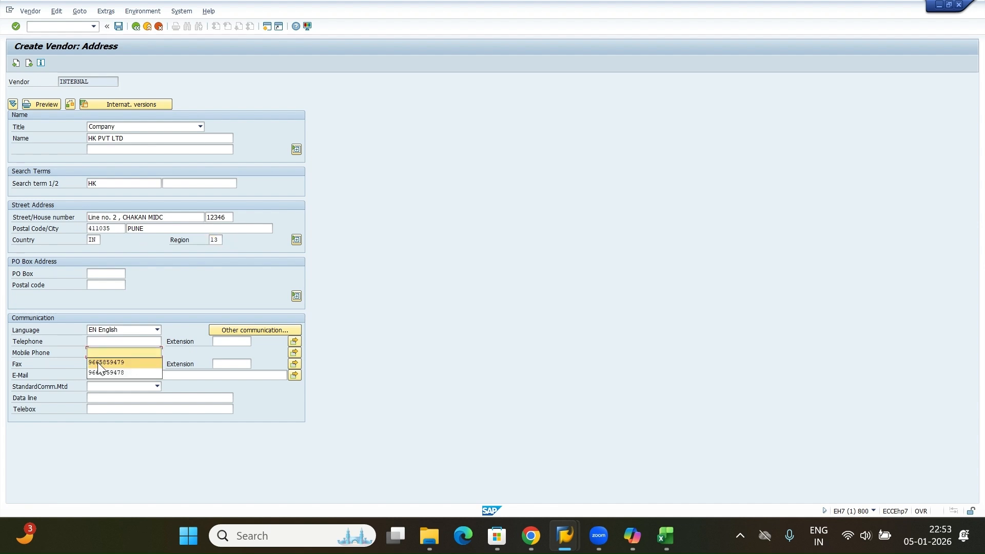
pyautogui.click(100, 363)
pyautogui.click(105, 378)
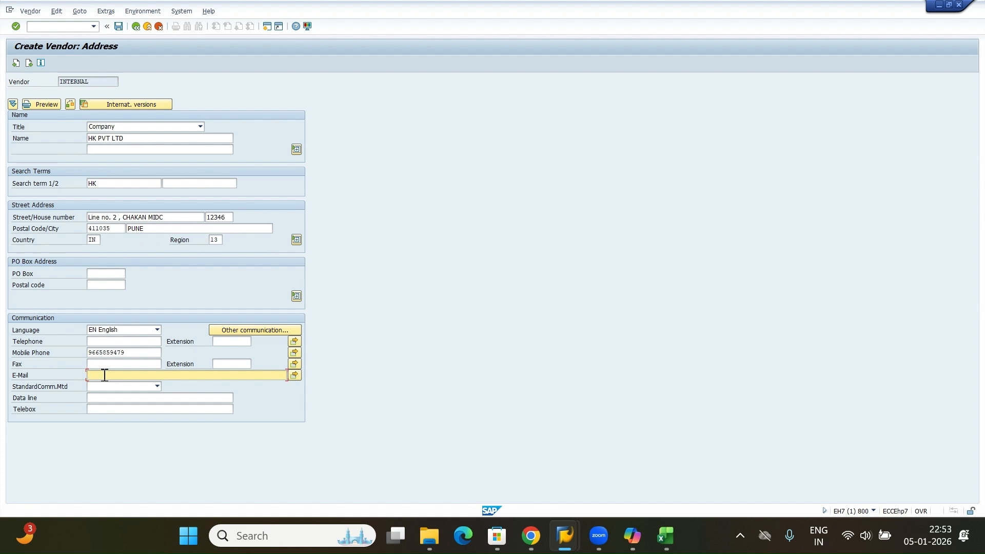
# Expand the full street address fields to inspect time zone and transportation zone.
pyautogui.click(297, 243)
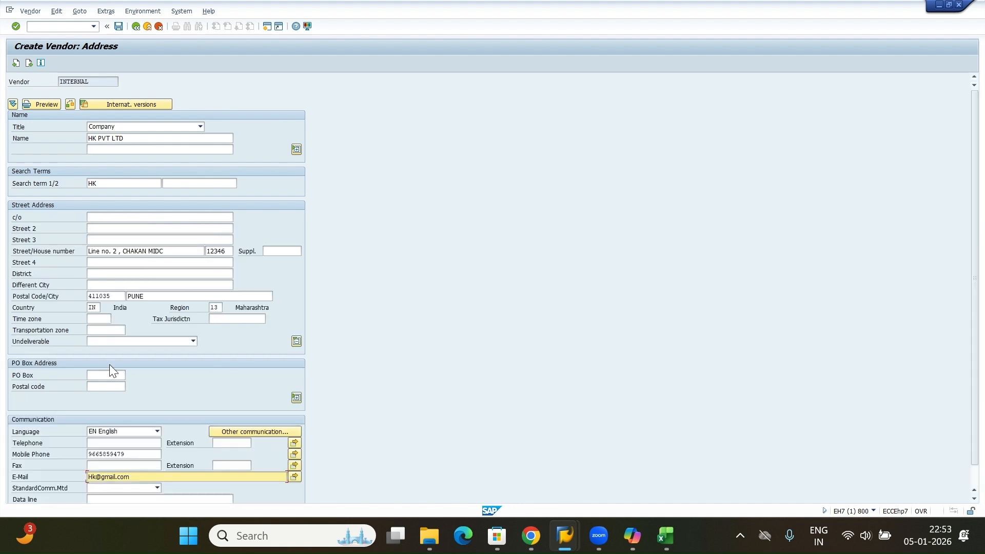
pyautogui.click(98, 319)
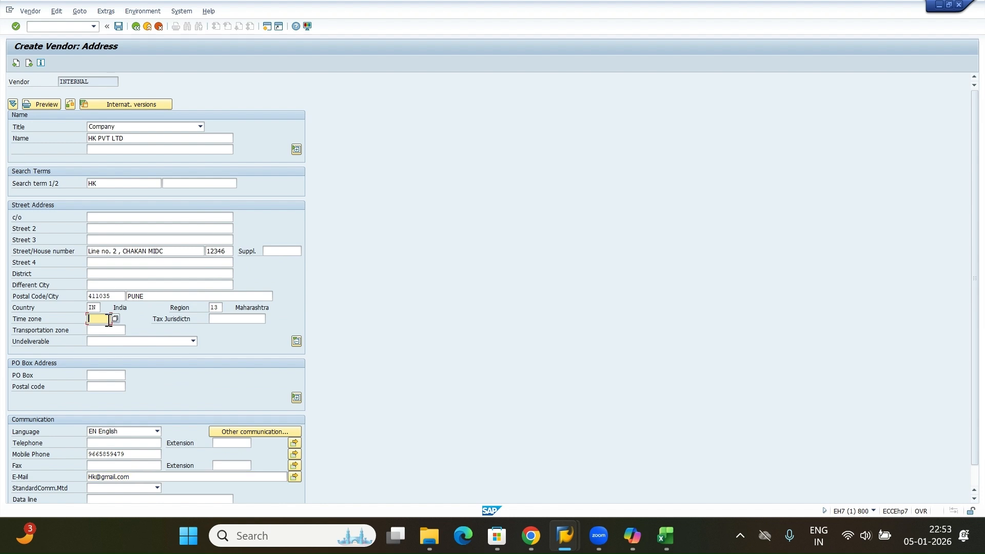
pyautogui.click(100, 330)
pyautogui.click(296, 342)
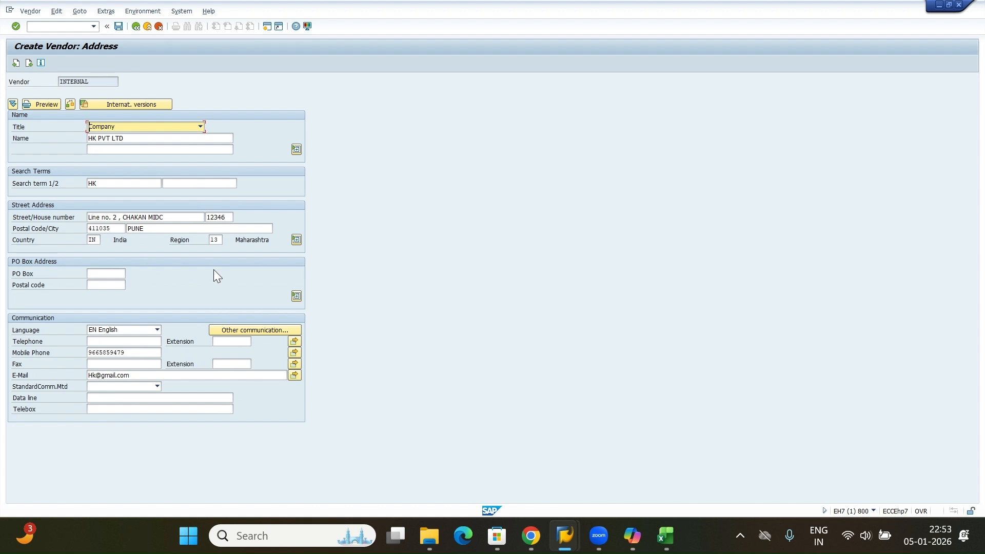
# Advance to the payment transactions screen and add a bank row with country IN and bank key ICICI.
pyautogui.click(30, 63)
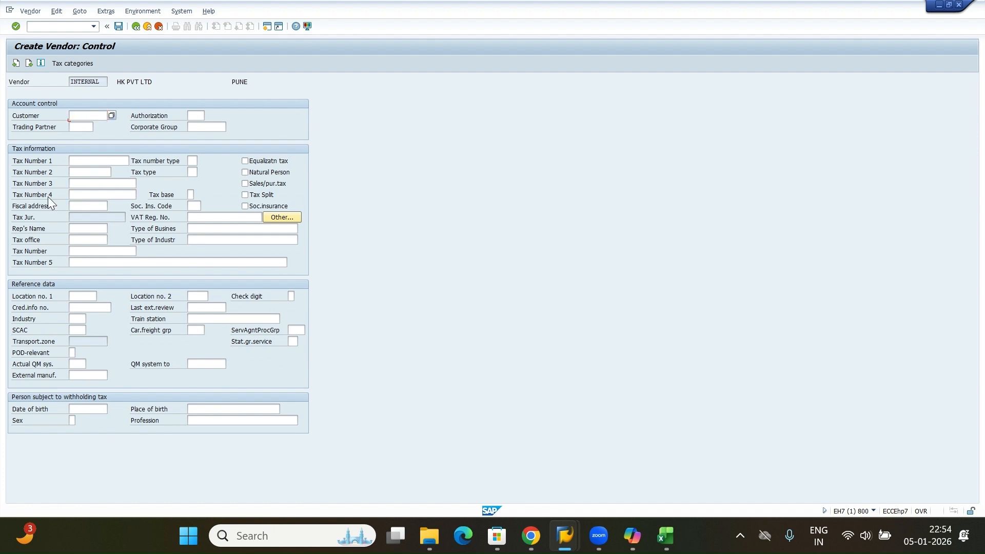
pyautogui.press('Return')
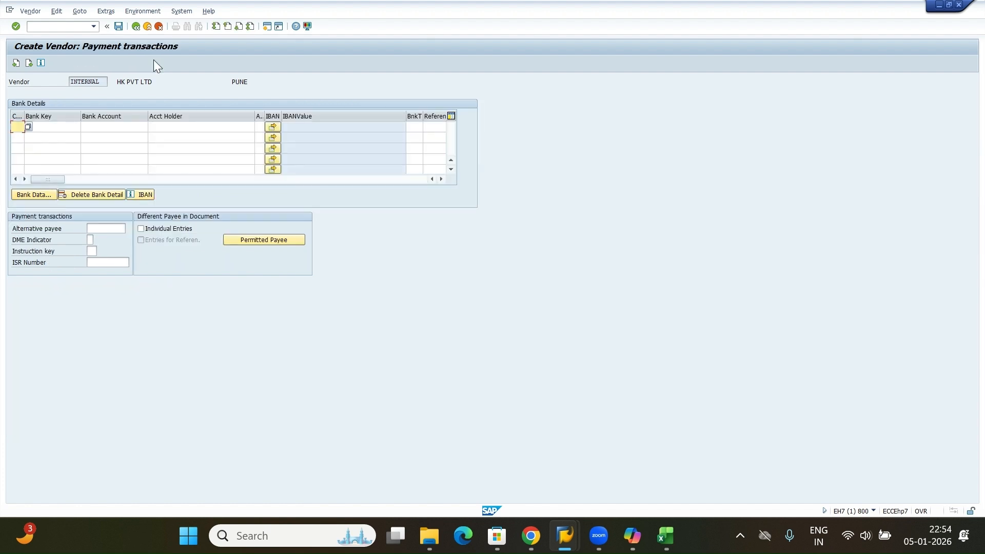
pyautogui.click(18, 127)
pyautogui.click(21, 136)
pyautogui.click(65, 127)
pyautogui.write('ICICI')
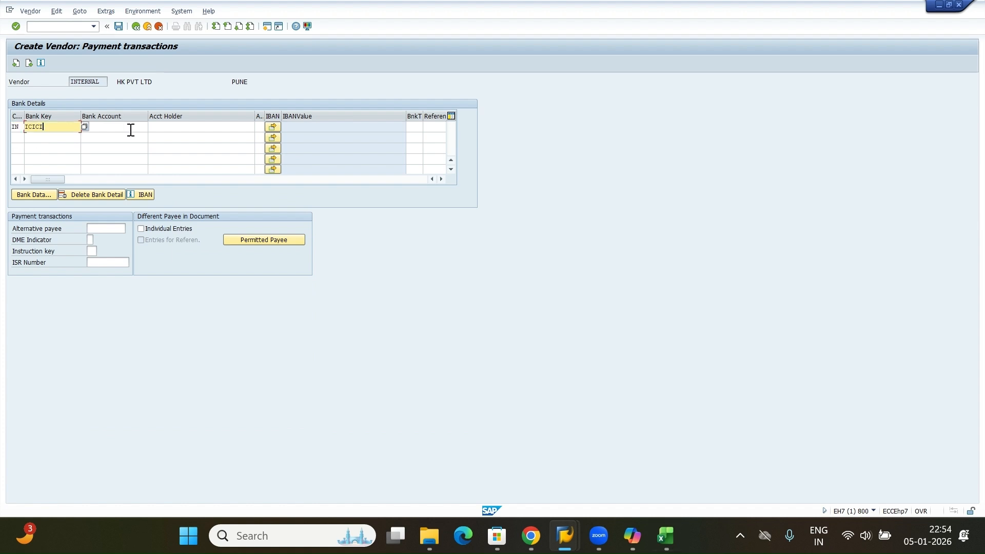
# Enter the vendor's bank account number and the account holder's name.
pyautogui.click(131, 128)
pyautogui.press('Tab')
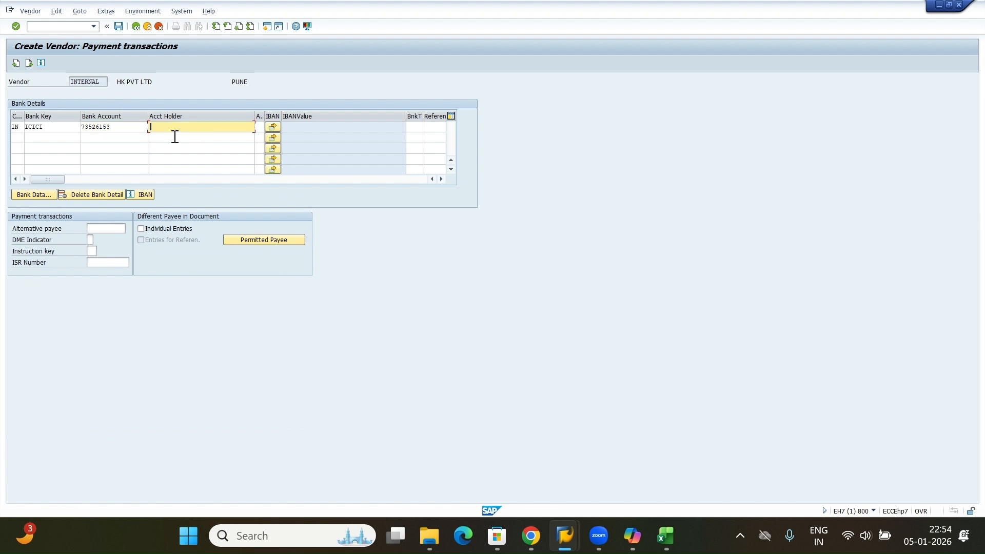
pyautogui.write('PANKAJ K')
pyautogui.hotkey('shift', 'Tab')
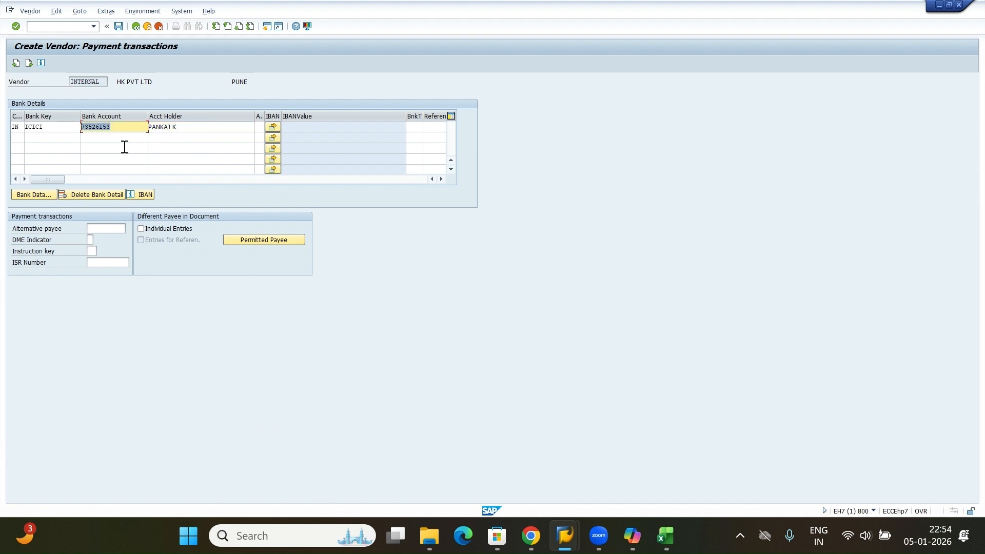
# Move past payment transactions and contact persons, and enter reconciliation account 160000 on the accounting information screen.
pyautogui.press('Return')
pyautogui.press('Return')
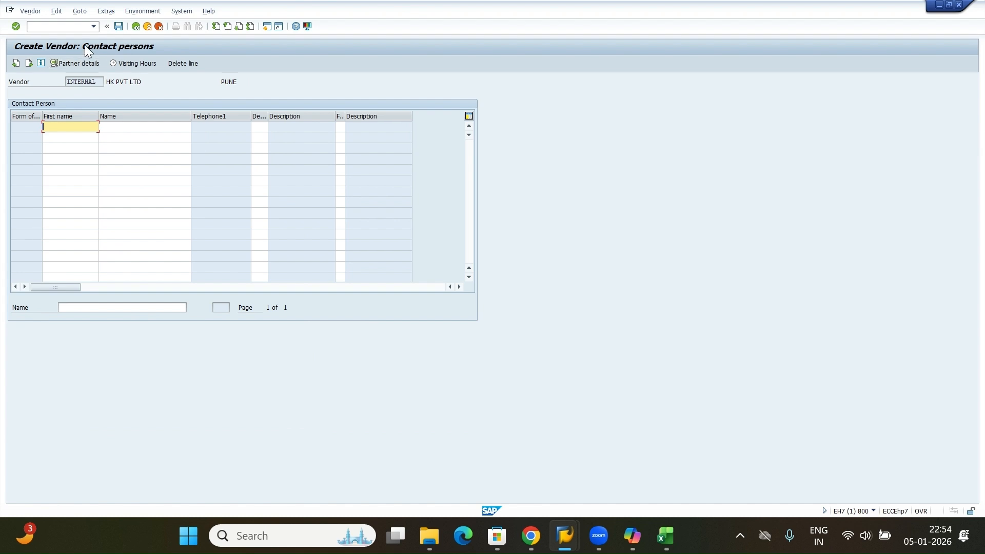
pyautogui.click(29, 63)
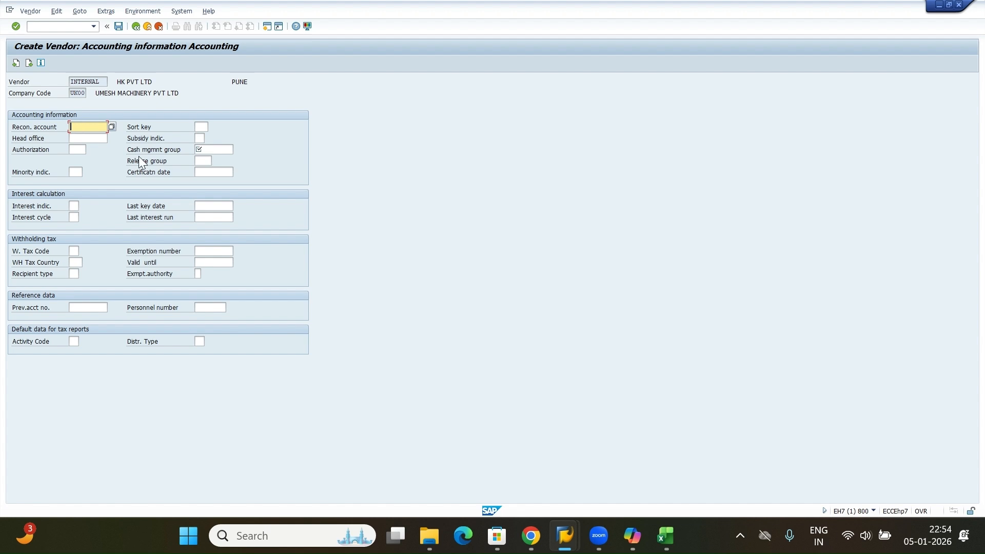
pyautogui.click(91, 128)
pyautogui.click(84, 137)
pyautogui.press('Return')
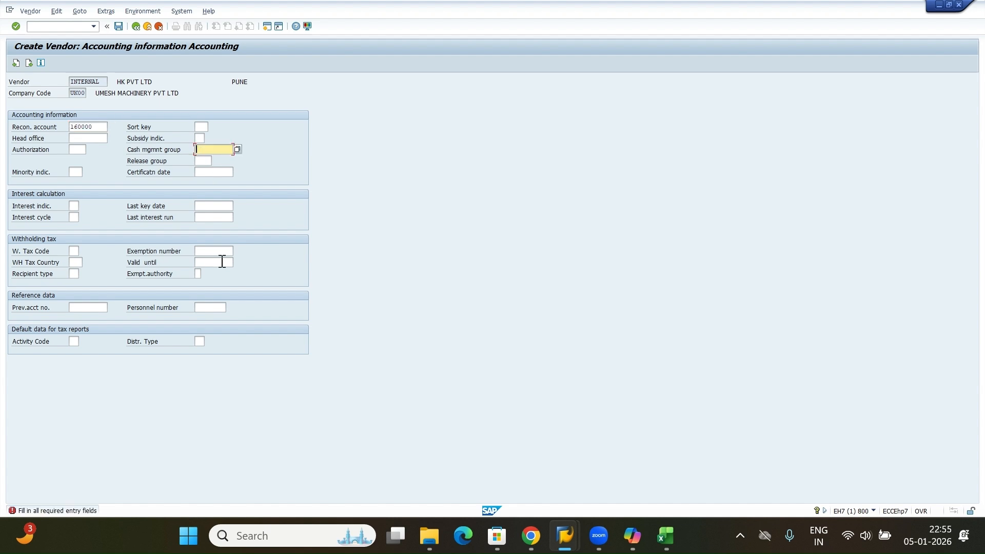
# Fill in the cash management group, then advance through the accounting payment and correspondence screens to purchasing data.
pyautogui.click(214, 147)
pyautogui.press('Return')
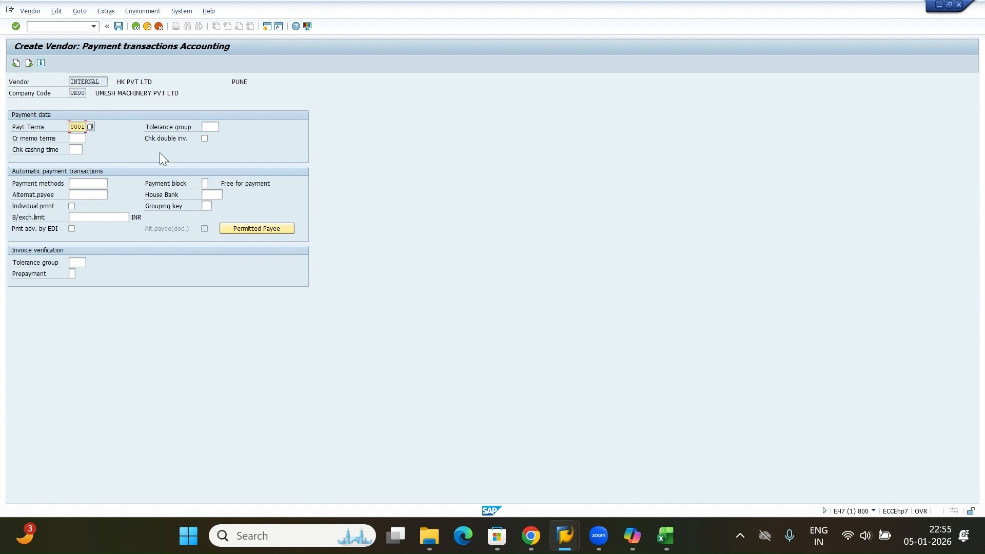
pyautogui.press('Return')
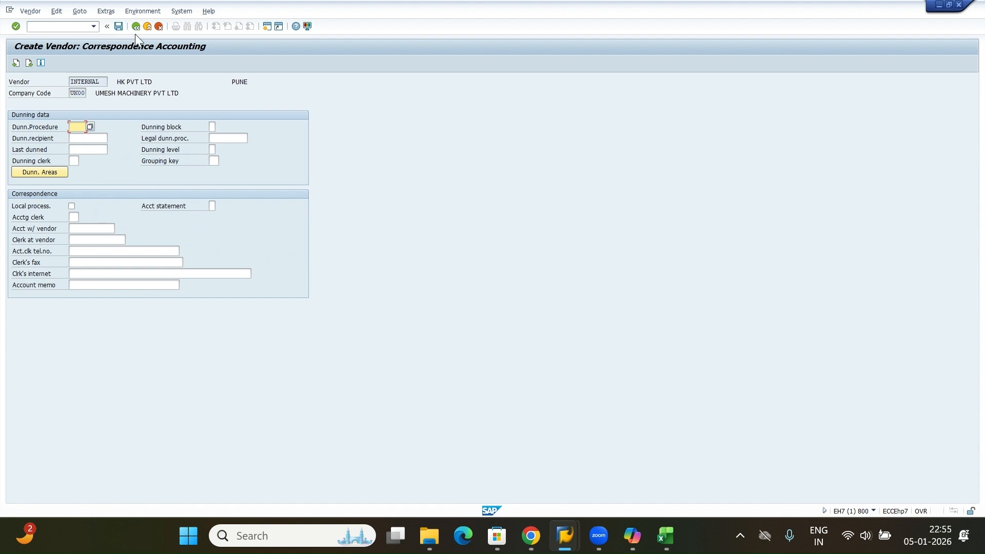
pyautogui.press('Return')
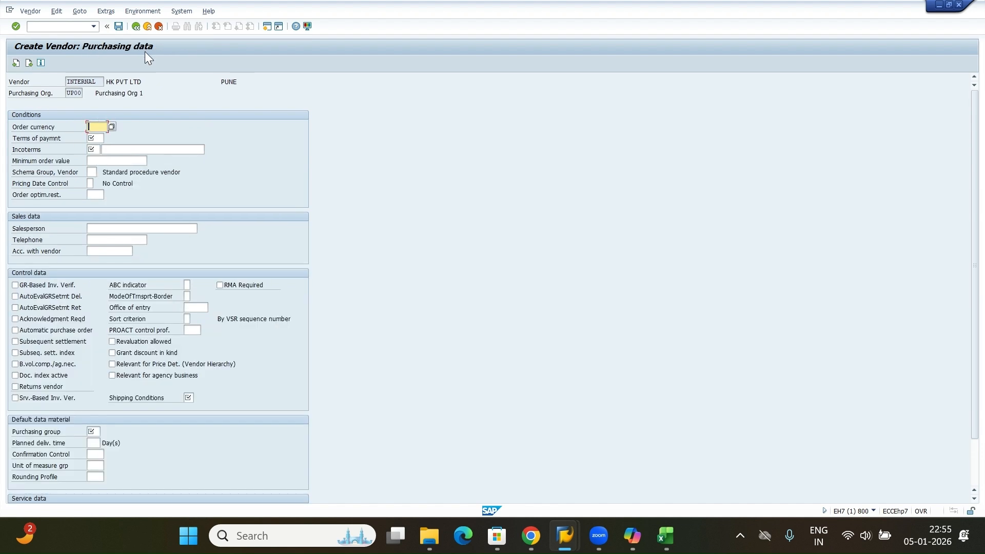
# Set order currency INR and pick payment terms 0001 from the value list.
pyautogui.click(97, 138)
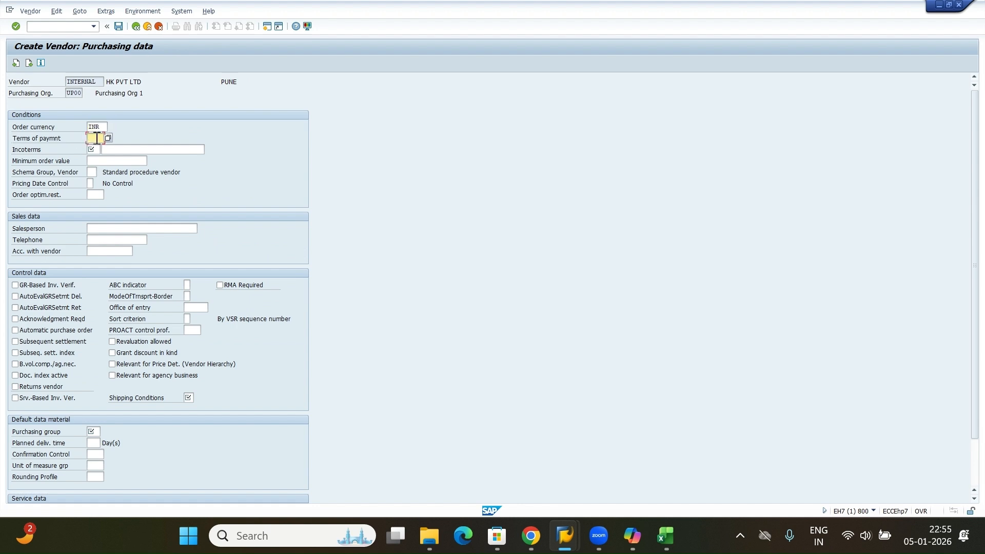
pyautogui.click(101, 126)
pyautogui.doubleClick(101, 125)
pyautogui.click(96, 138)
pyautogui.click(109, 139)
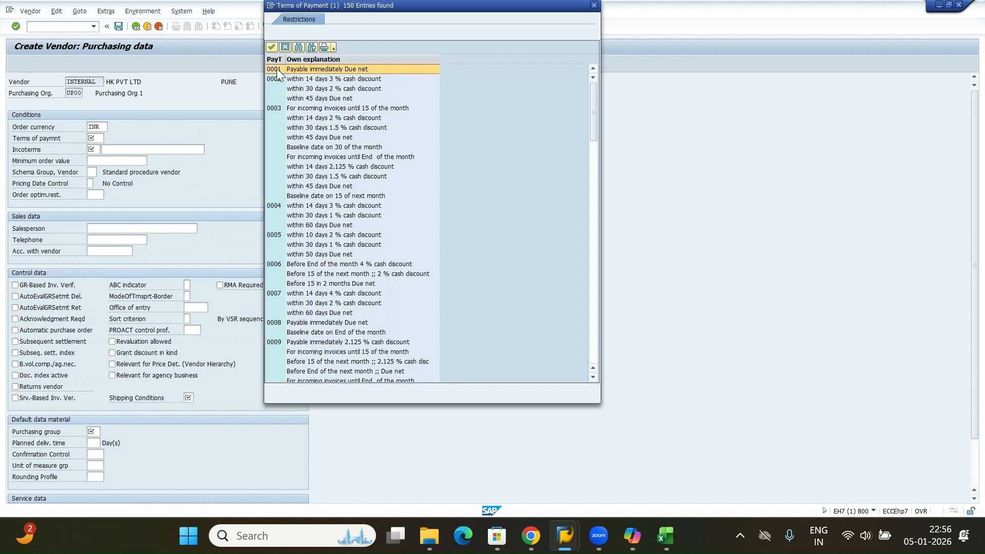
pyautogui.doubleClick(277, 70)
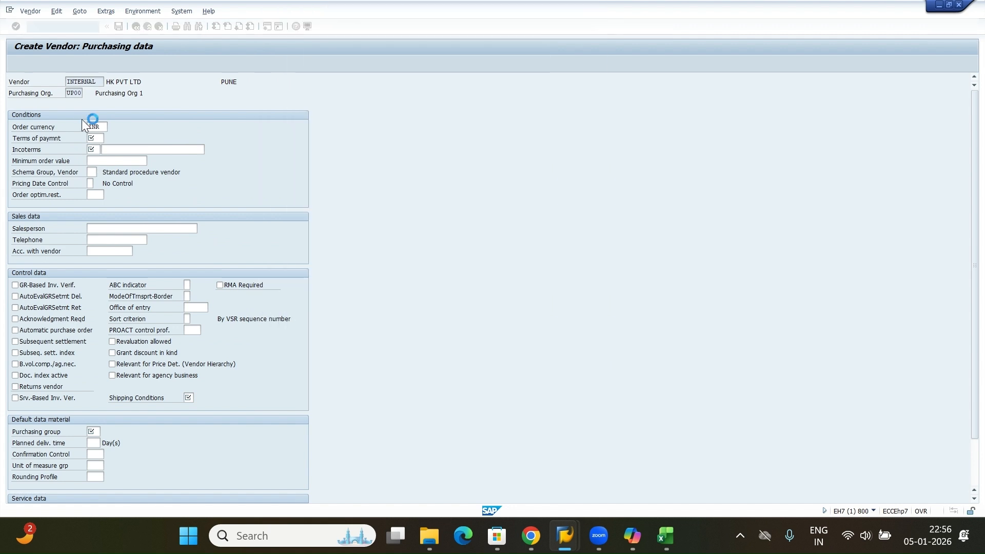
# Set incoterms to EXW and the minimum order value to 10000.
pyautogui.click(94, 150)
pyautogui.click(96, 160)
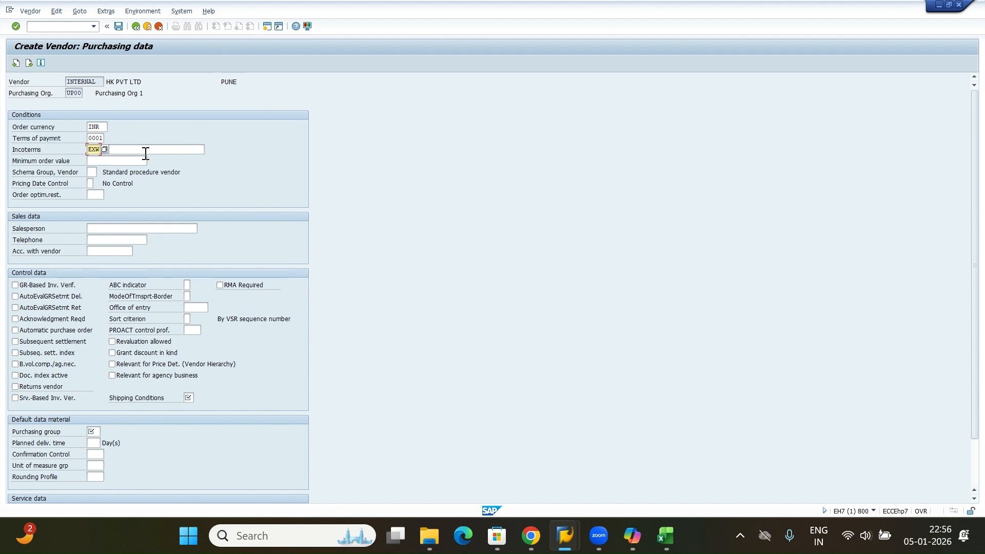
pyautogui.press('Return')
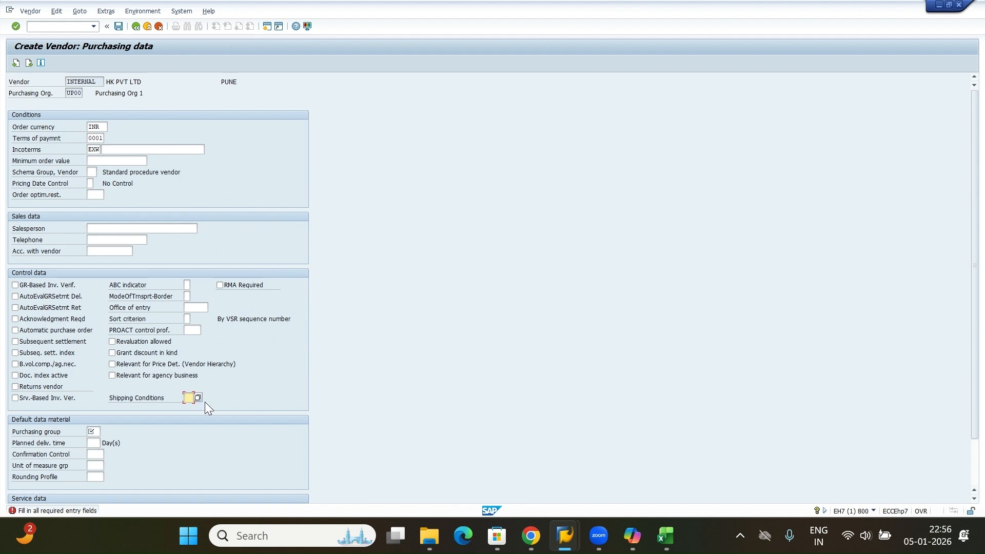
pyautogui.click(88, 161)
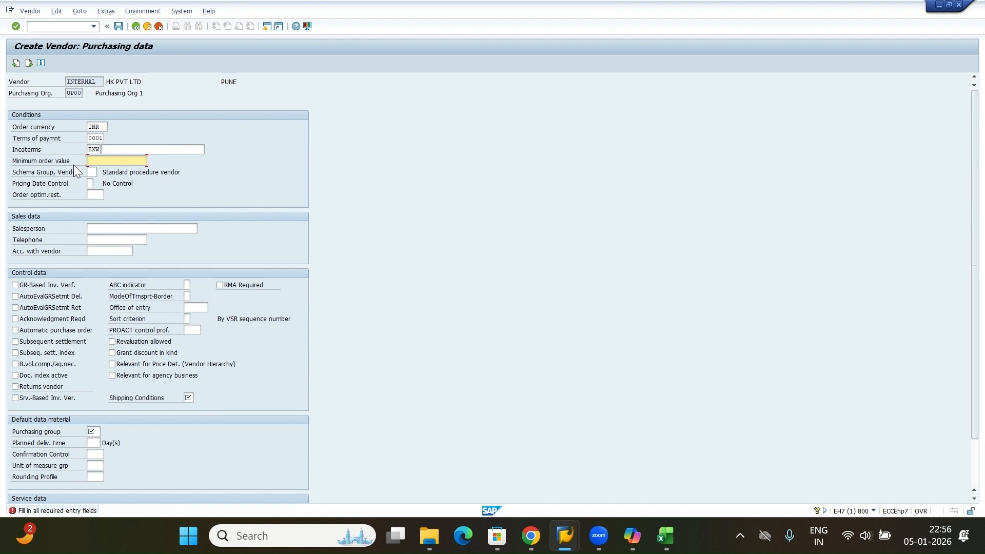
pyautogui.write('1000')
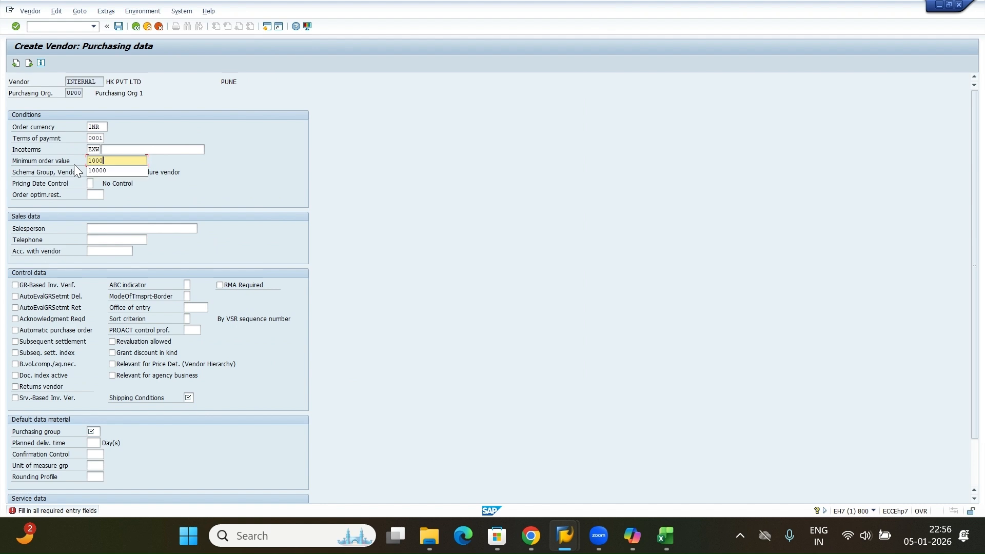
pyautogui.write('0')
pyautogui.click(53, 204)
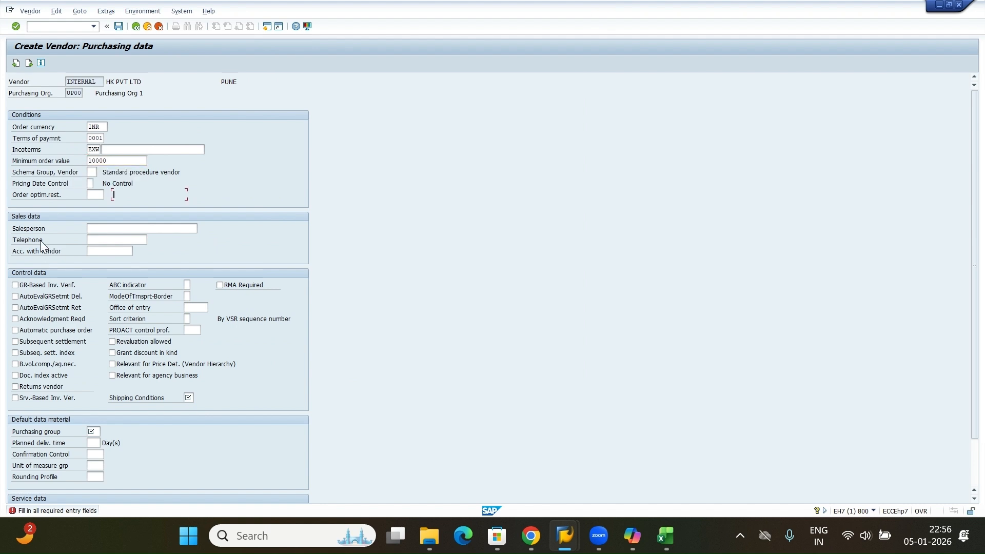
# Enter the salesperson's name and telephone number in the sales data.
pyautogui.click(102, 226)
pyautogui.click(105, 238)
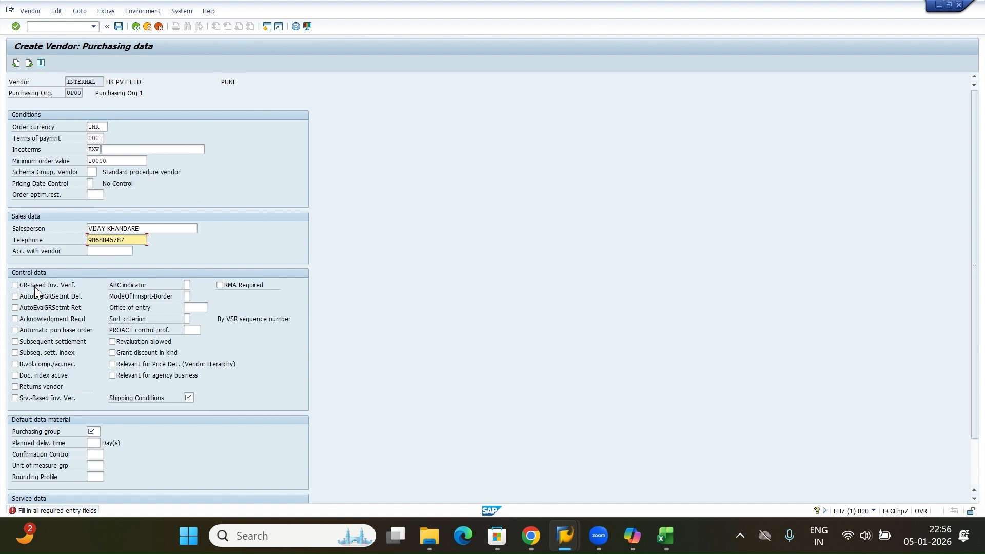
# Enable GR-based invoice verification, automatic purchase order and acknowledgment required in the control data.
pyautogui.click(61, 286)
pyautogui.click(59, 334)
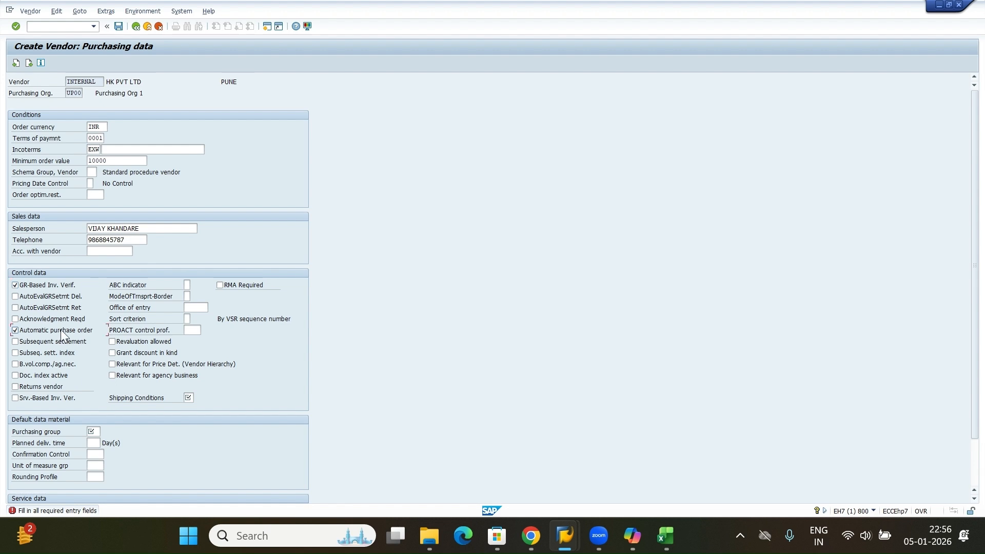
pyautogui.click(32, 320)
# Select shipping condition 02 Standard from the value list.
pyautogui.click(188, 397)
pyautogui.click(199, 398)
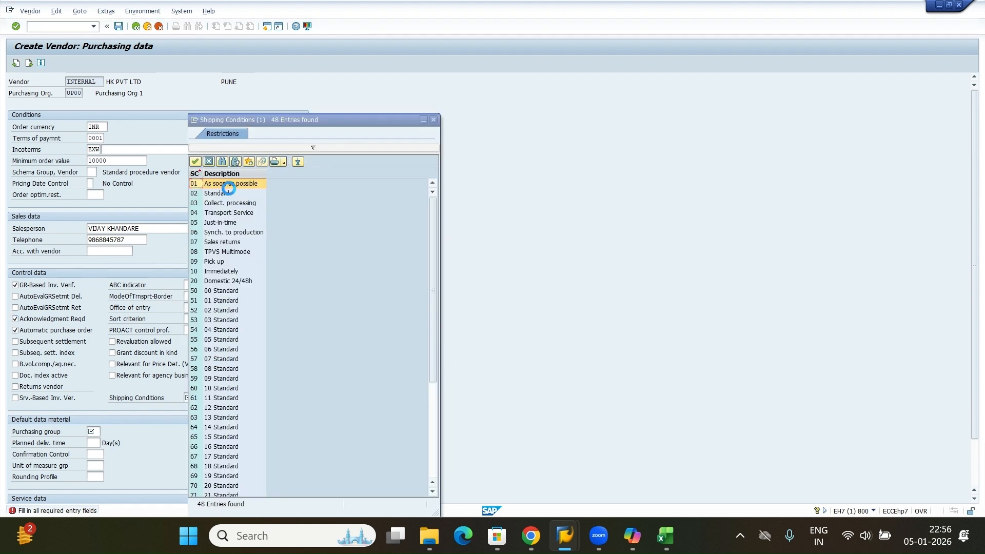
pyautogui.click(205, 195)
pyautogui.doubleClick(204, 195)
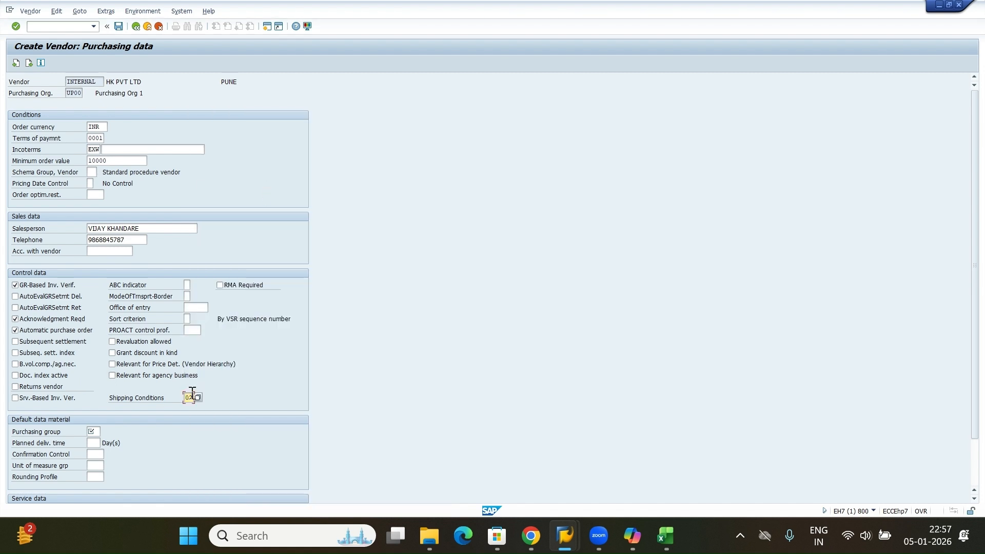
# Set purchasing group ANN and planned delivery time of 10 days, then close the field help window.
pyautogui.scroll(-1, 47, 420)
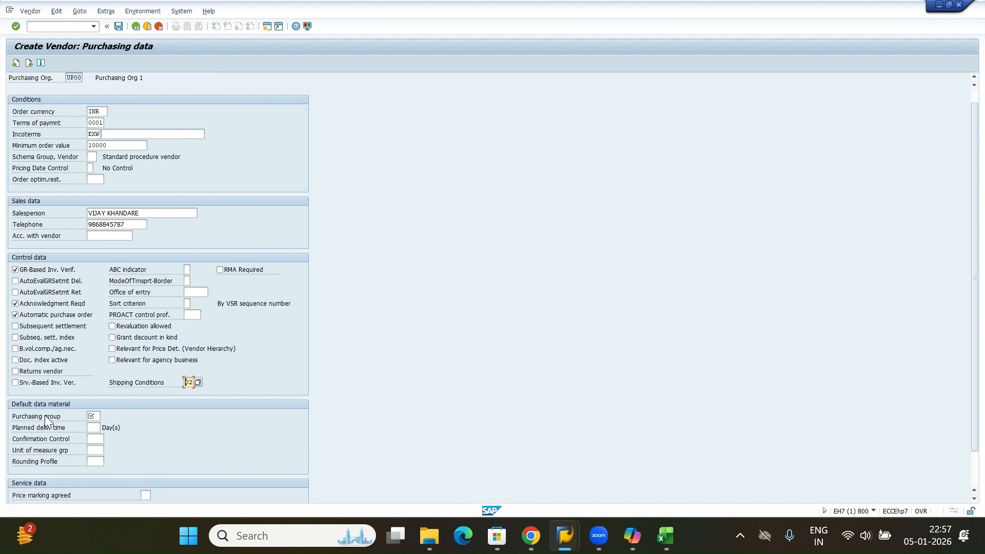
pyautogui.click(94, 416)
pyautogui.scroll(-1, 116, 452)
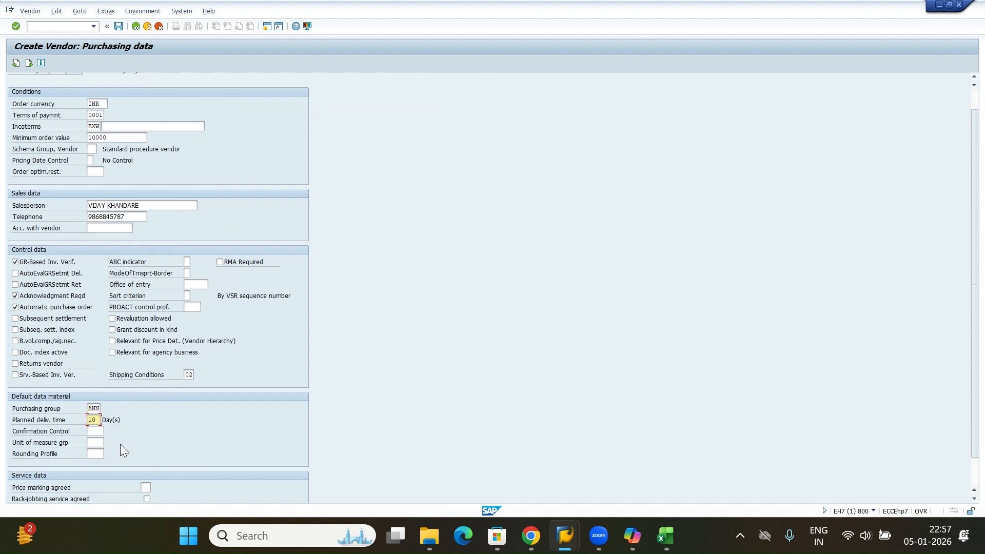
pyautogui.scroll(-1, 112, 446)
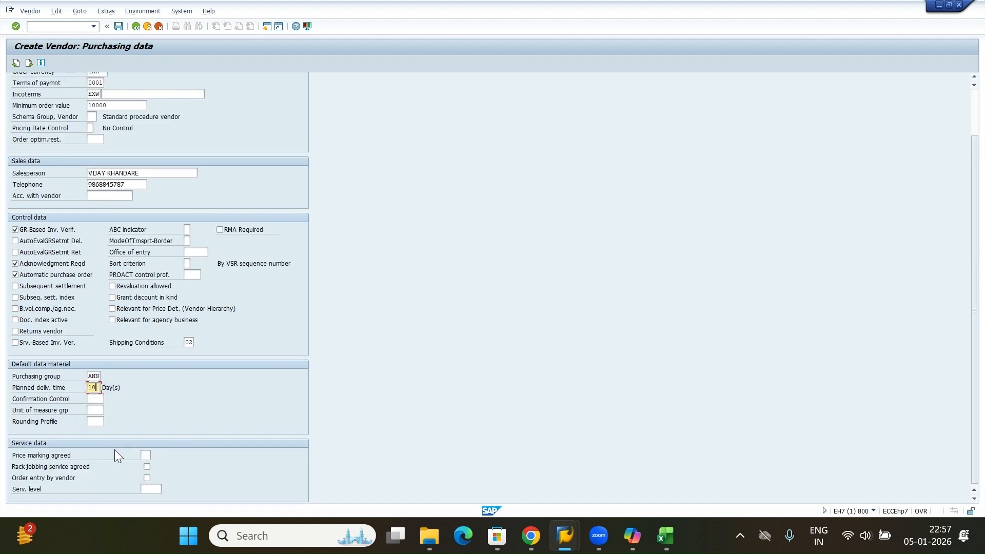
pyautogui.click(51, 455)
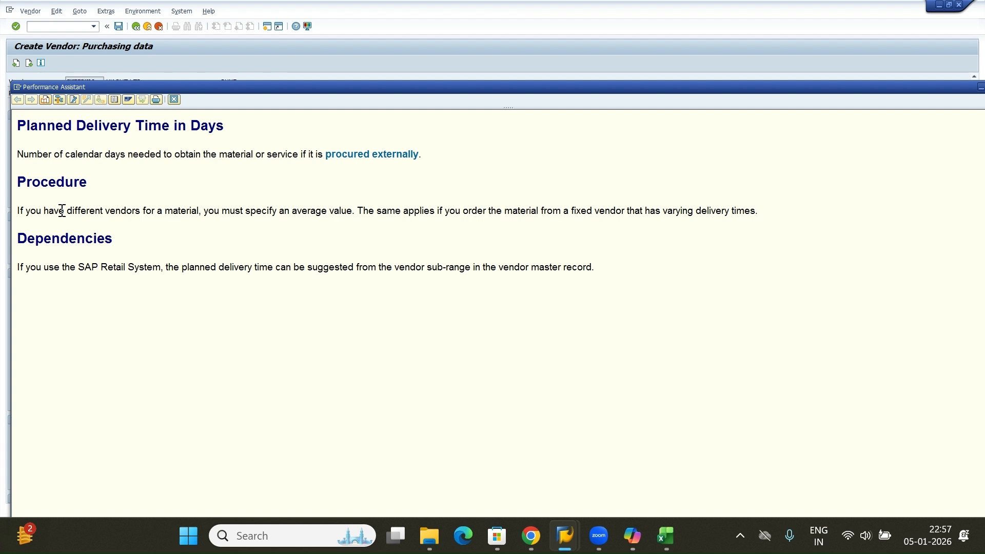
pyautogui.moveTo(903, 87); pyautogui.dragTo(795, 111)
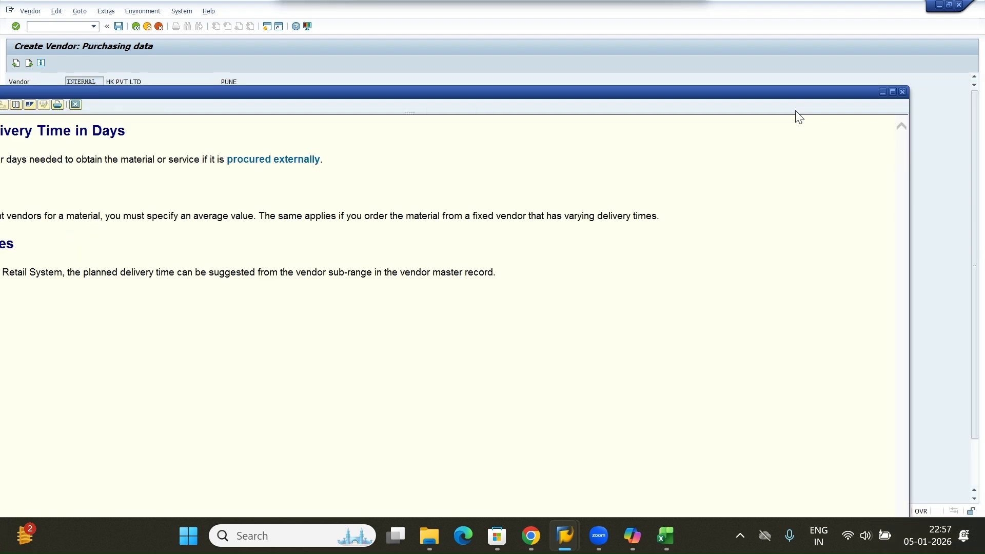
pyautogui.click(903, 91)
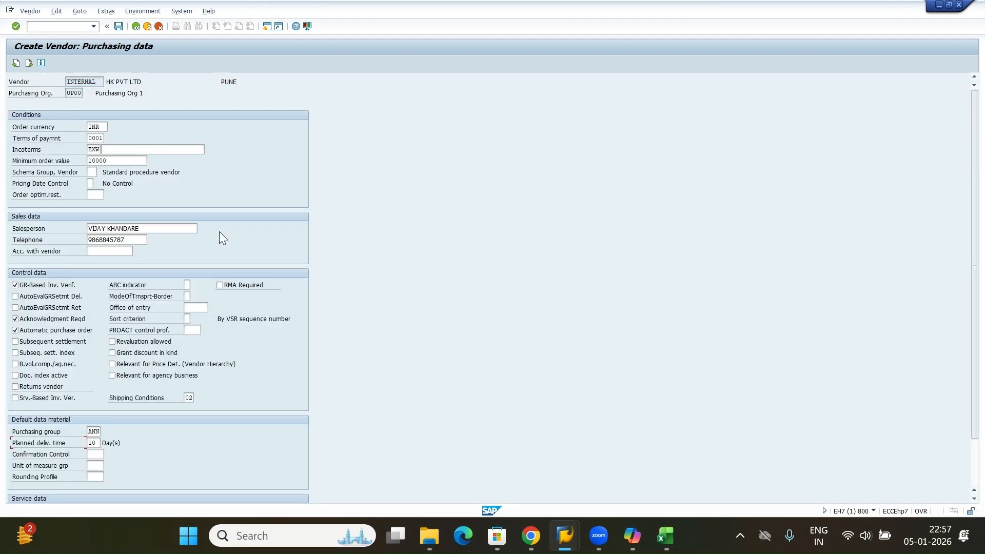
# Advance past partner functions and save the new vendor.
pyautogui.press('Return')
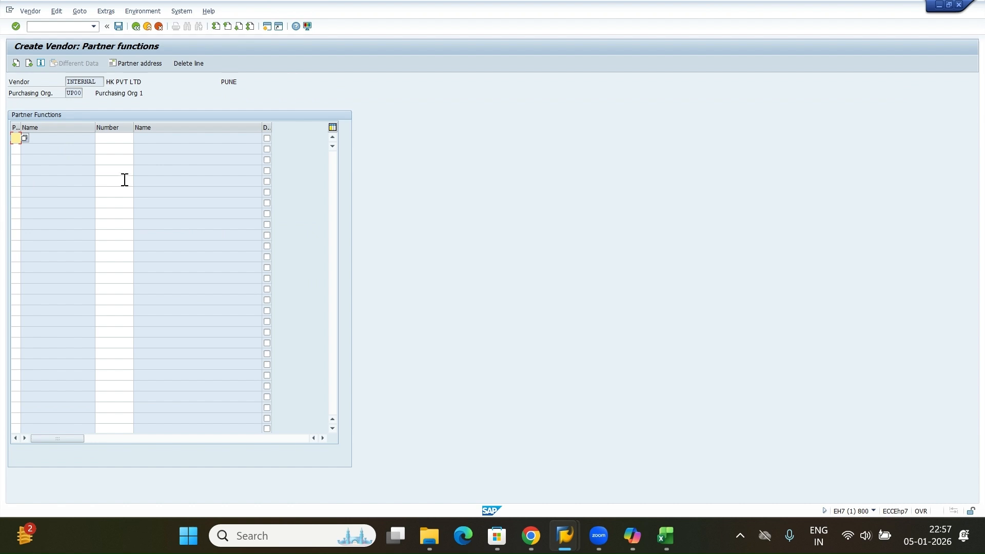
pyautogui.press('Return')
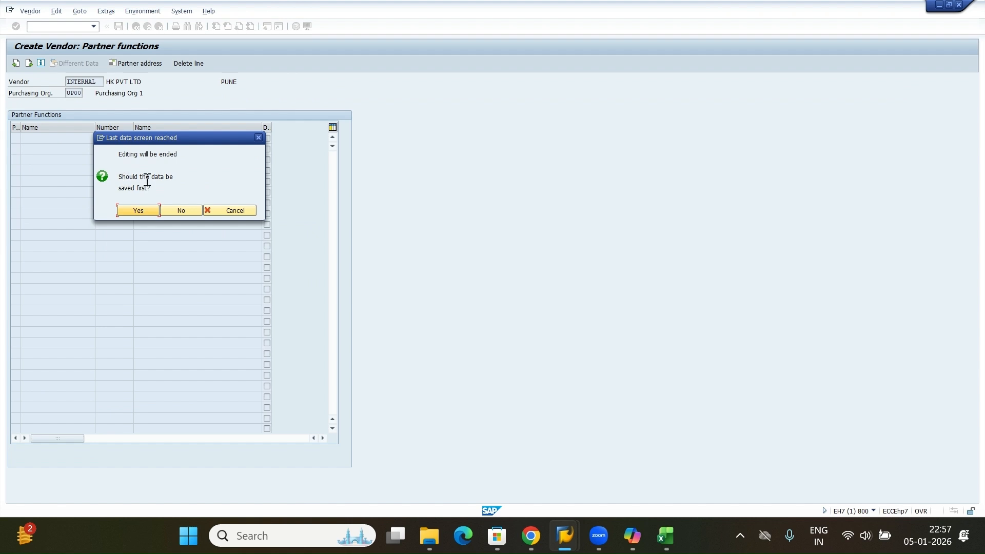
pyautogui.click(143, 211)
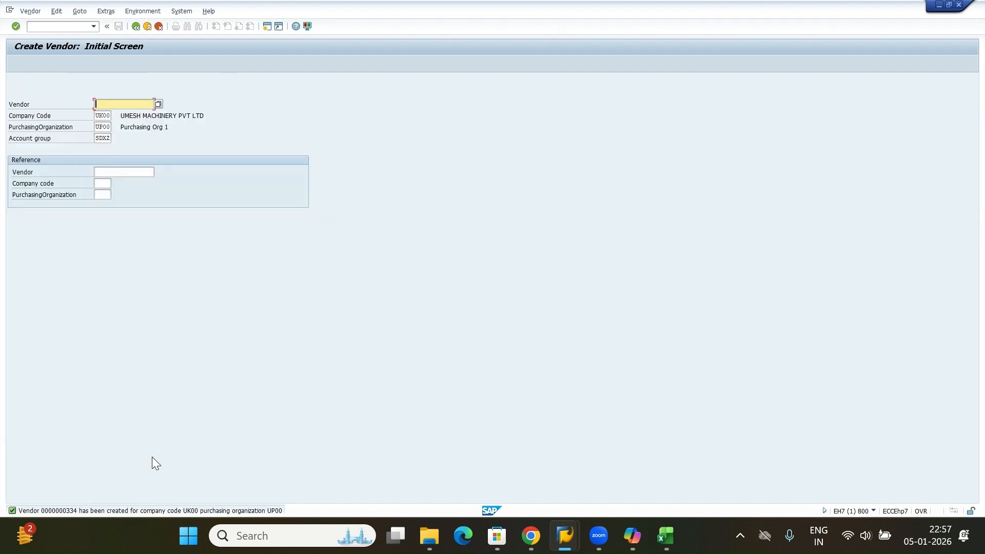
# Copy the vendor creation message text and paste it next to the XK01 row in the Excel notes sheet.
pyautogui.press('F1')
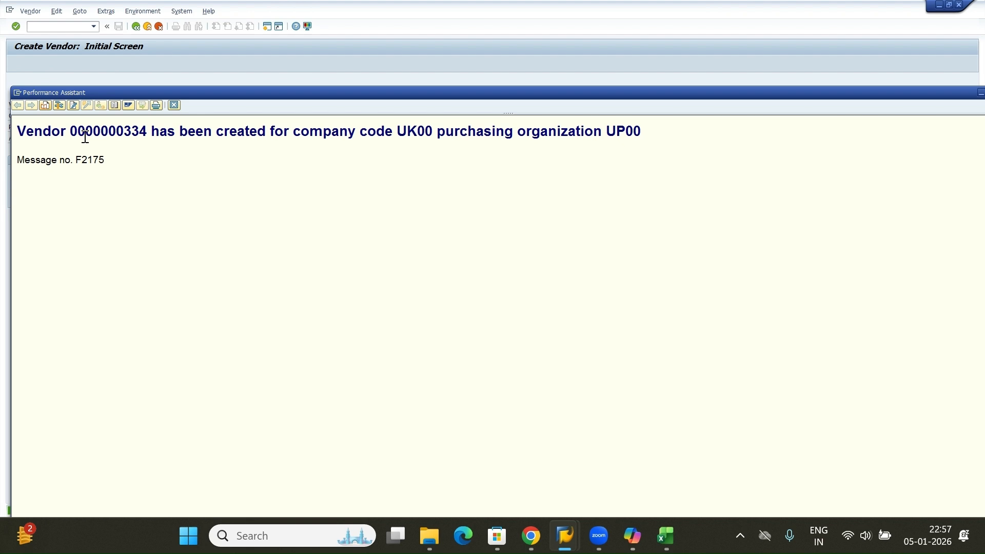
pyautogui.moveTo(18, 132); pyautogui.dragTo(662, 125)
pyautogui.hotkey('ctrl', 'c')
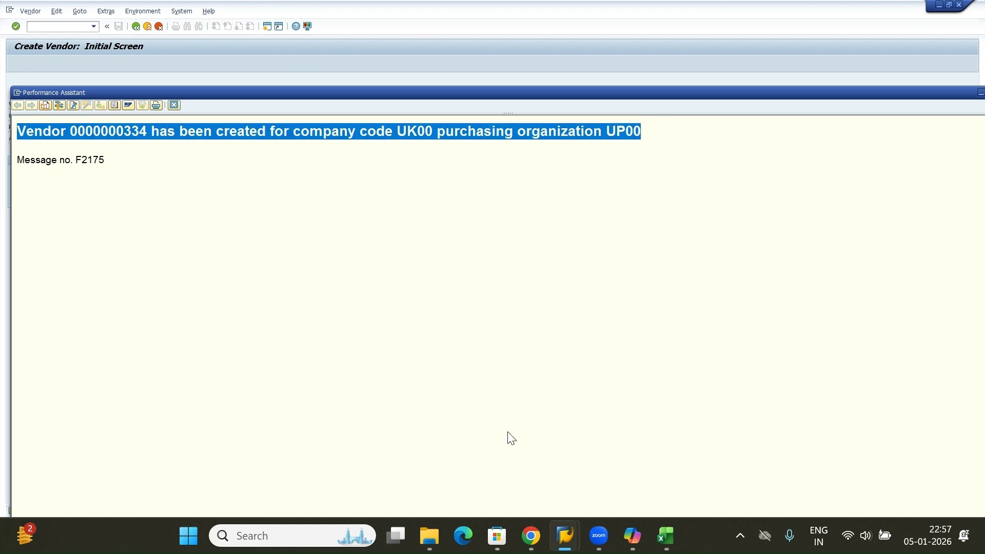
pyautogui.hotkey('alt', 'Tab')
pyautogui.click(691, 370)
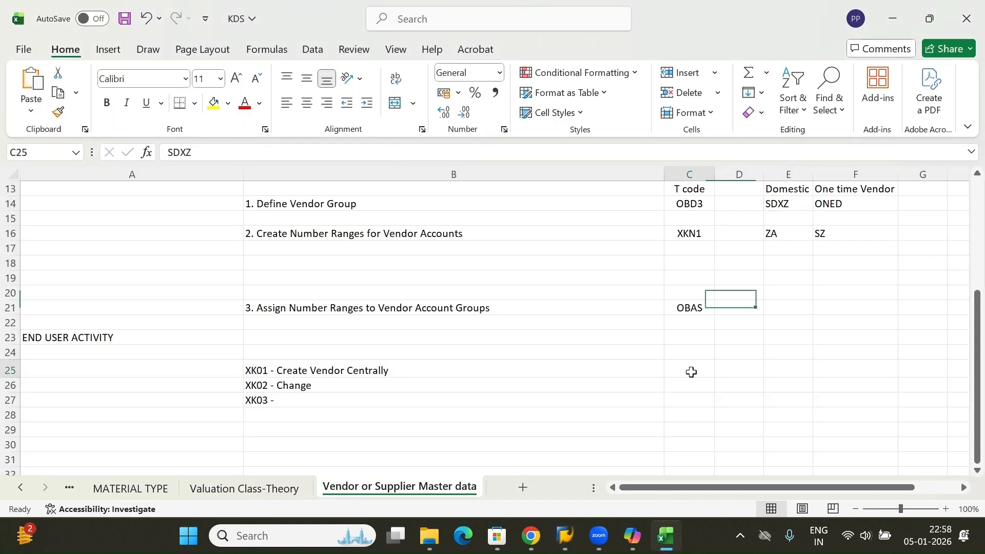
pyautogui.hotkey('ctrl', 'v')
pyautogui.click(652, 414)
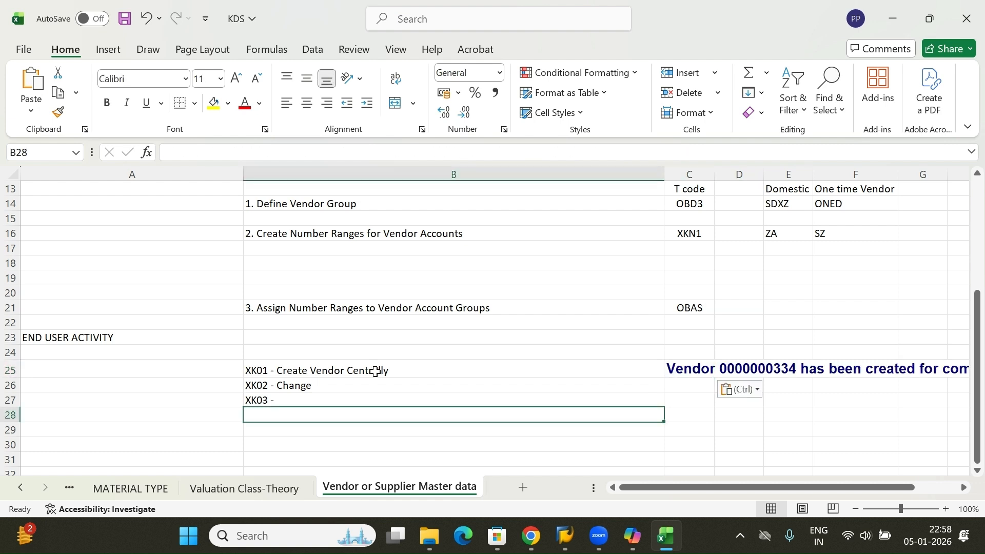
pyautogui.click(377, 372)
pyautogui.click(284, 385)
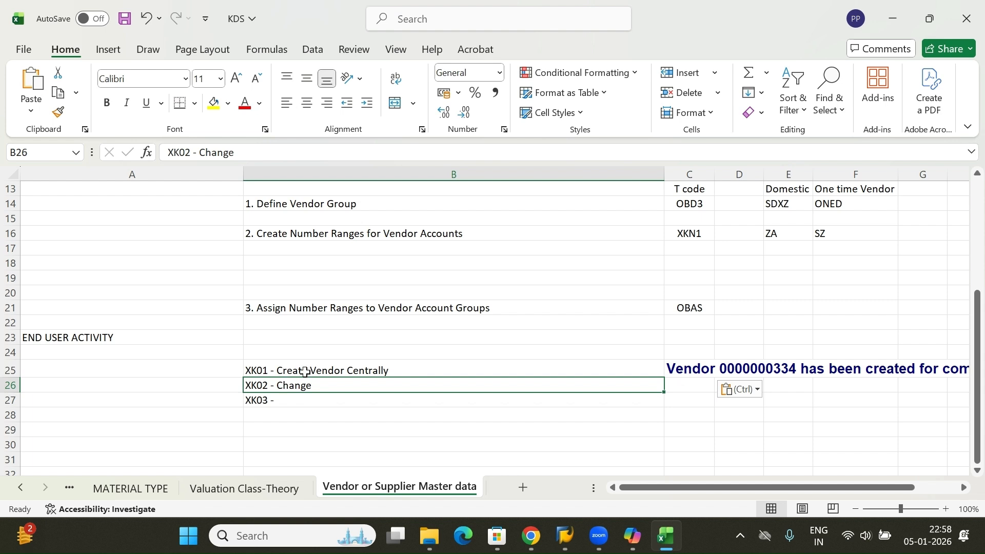
pyautogui.click(305, 371)
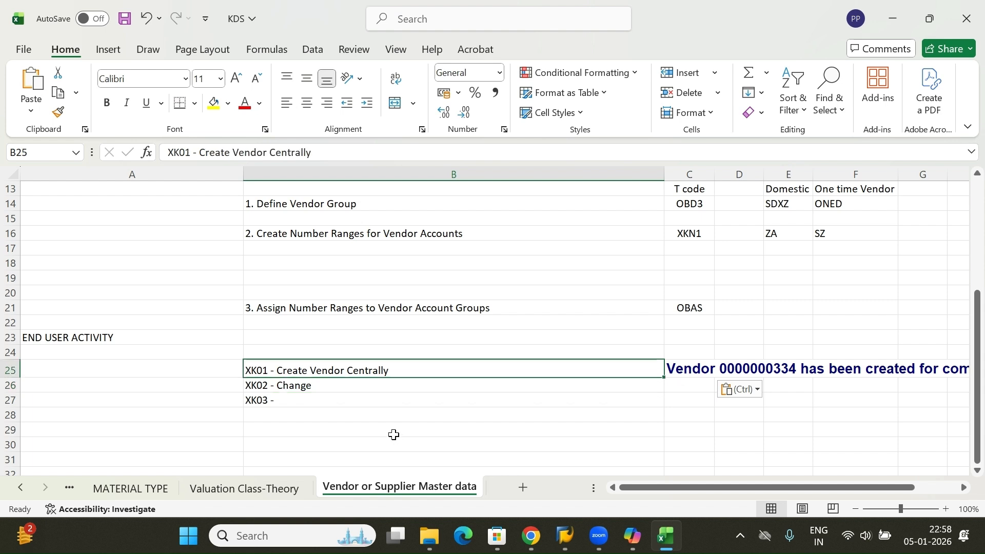